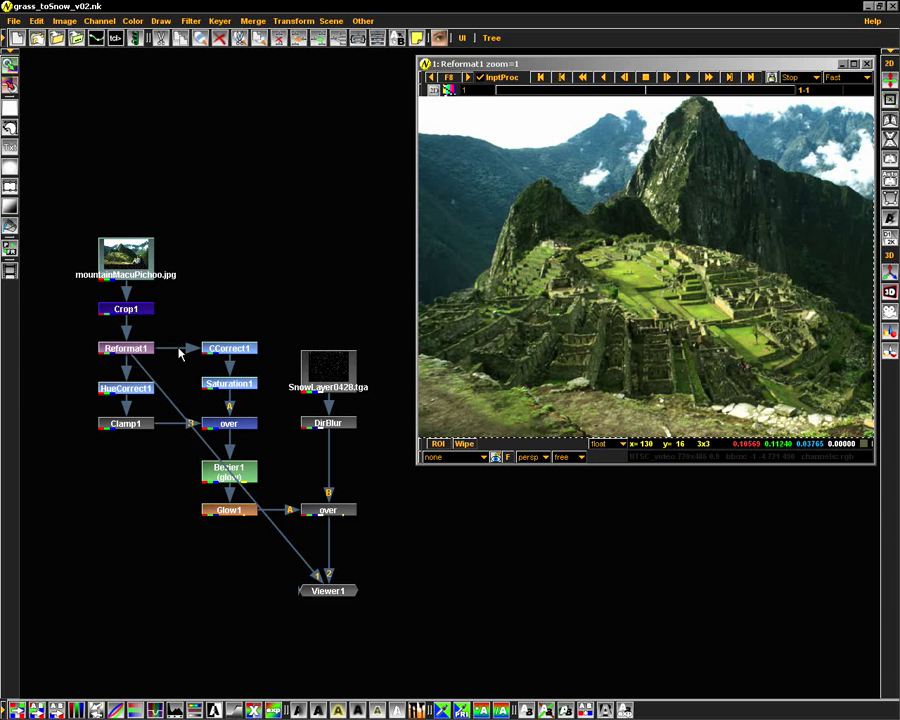
Compare the original Reformat1 image with the final snow composite from the last over node in the viewer
left_click(125, 348)
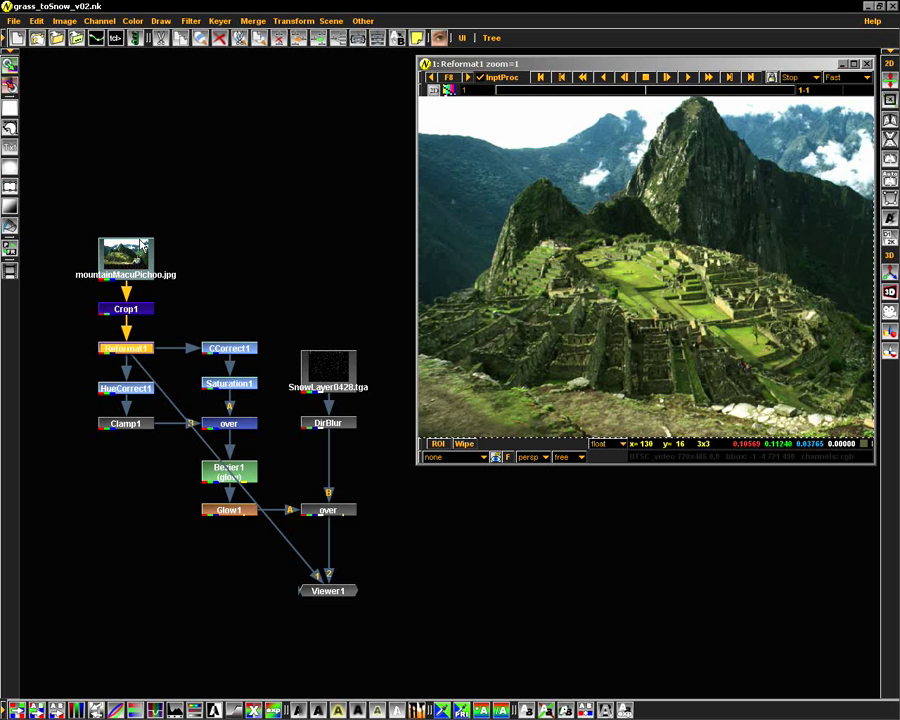
key("1")
left_click(340, 514)
key("2")
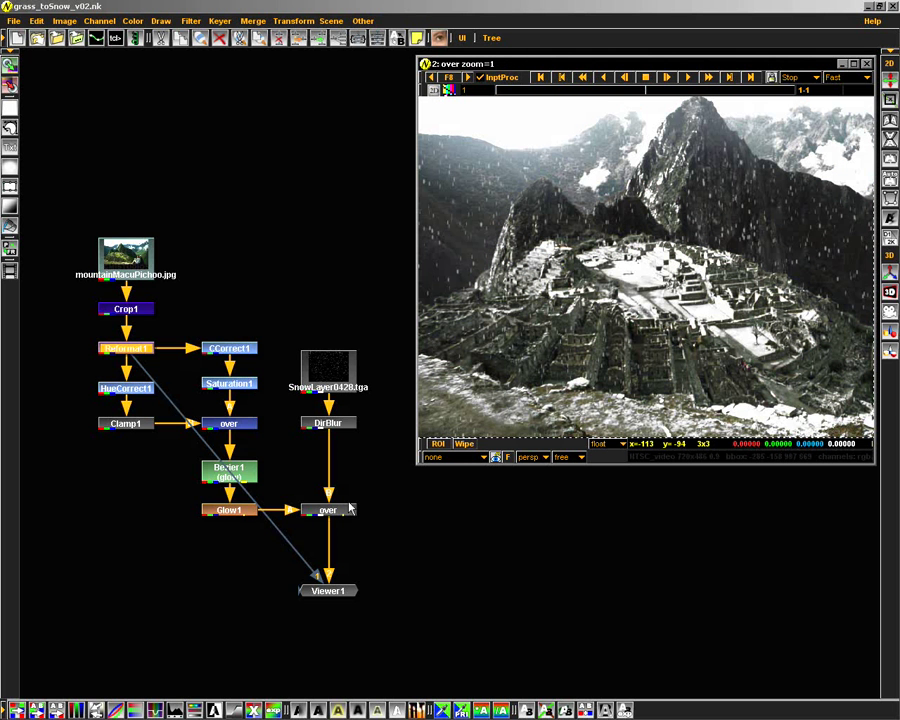
Delete every node except the mountain and SnowLayer0428.tga images, and place the snow image beside the mountain image
left_click(333, 377)
left_click_drag(333, 377, 334, 252)
left_click_drag(426, 630, 107, 312)
key("Delete")
left_click_drag(338, 238, 313, 254)
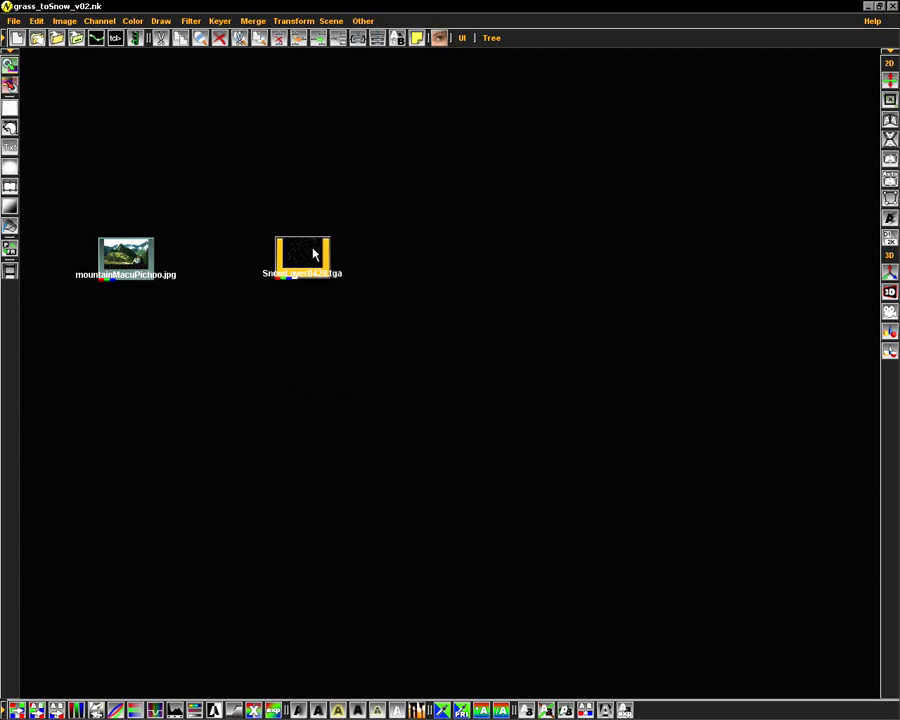
Show mountainMacuPichoo.jpg in a new, smaller viewer window and move the Viewer1 node well below the two images
left_click(130, 257)
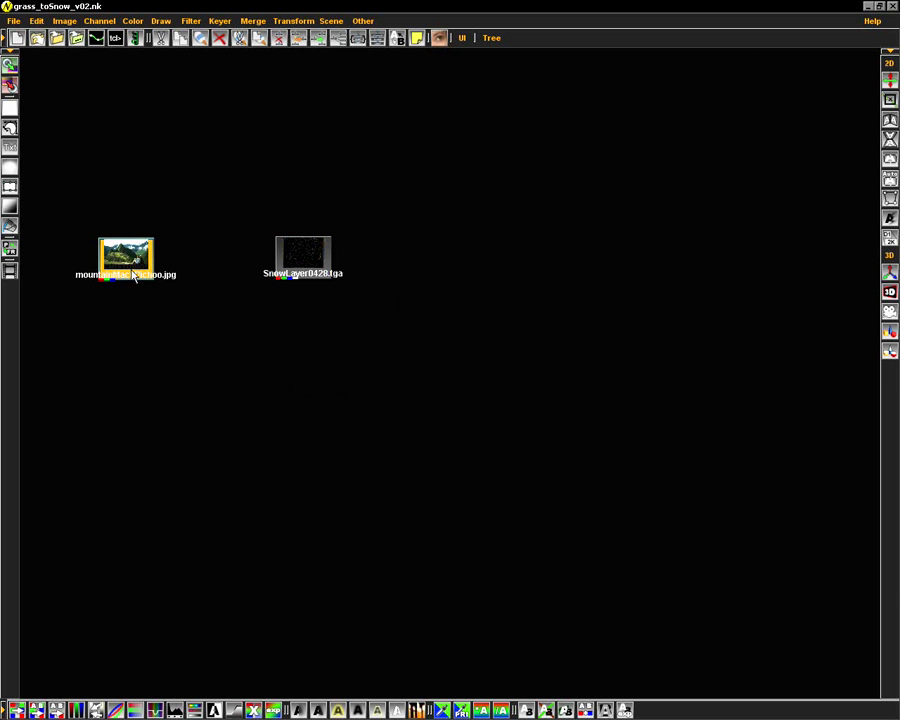
key("1")
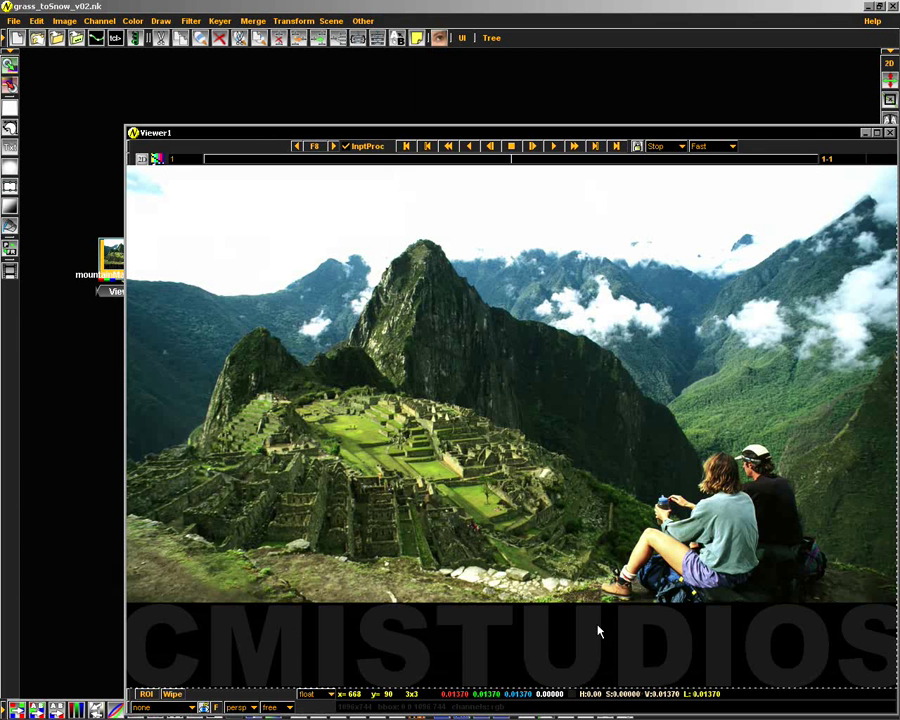
left_click_drag(429, 134, 408, 57)
left_click_drag(104, 620, 475, 363)
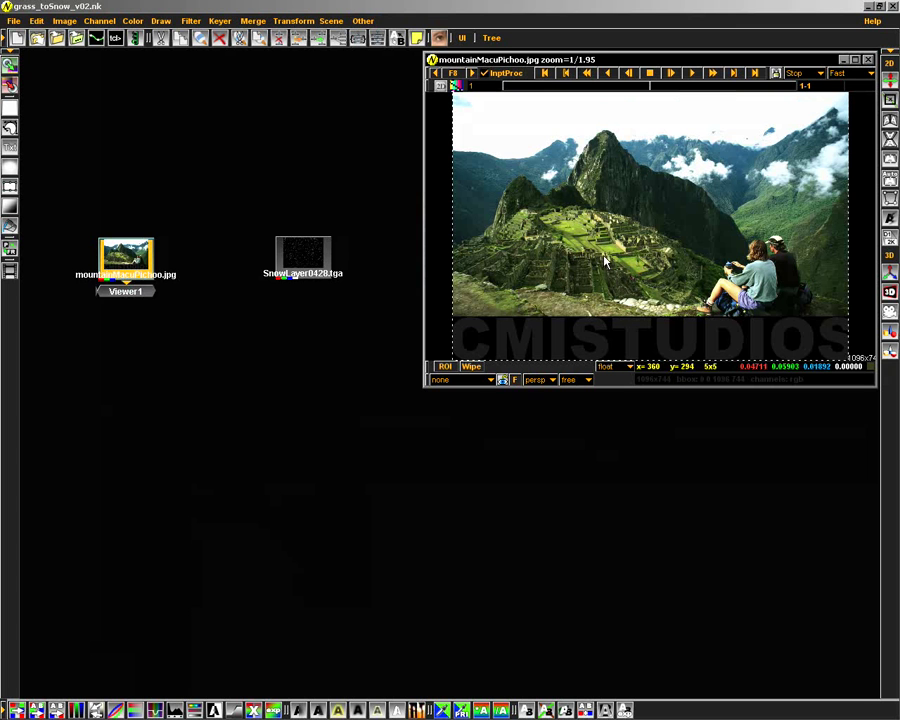
left_click_drag(126, 303, 324, 568)
left_click(127, 278)
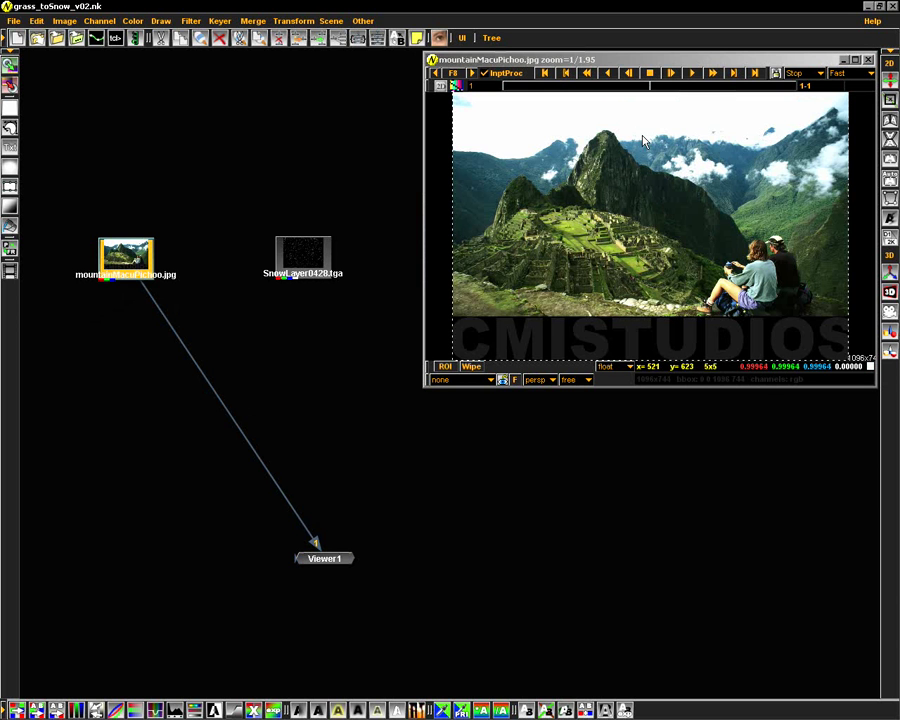
right_click(123, 262)
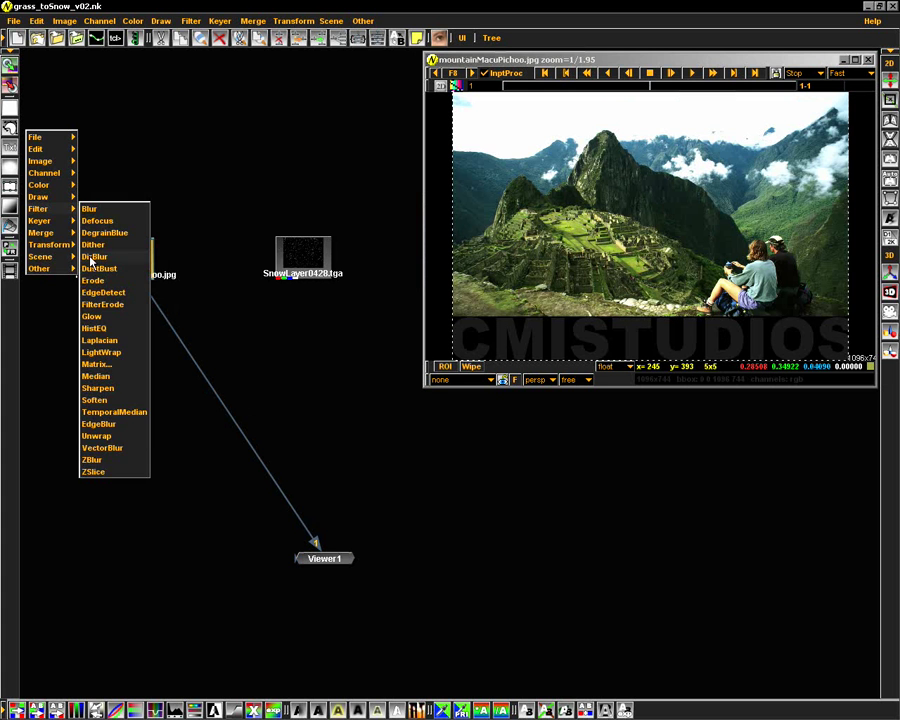
mouse_move(48, 247)
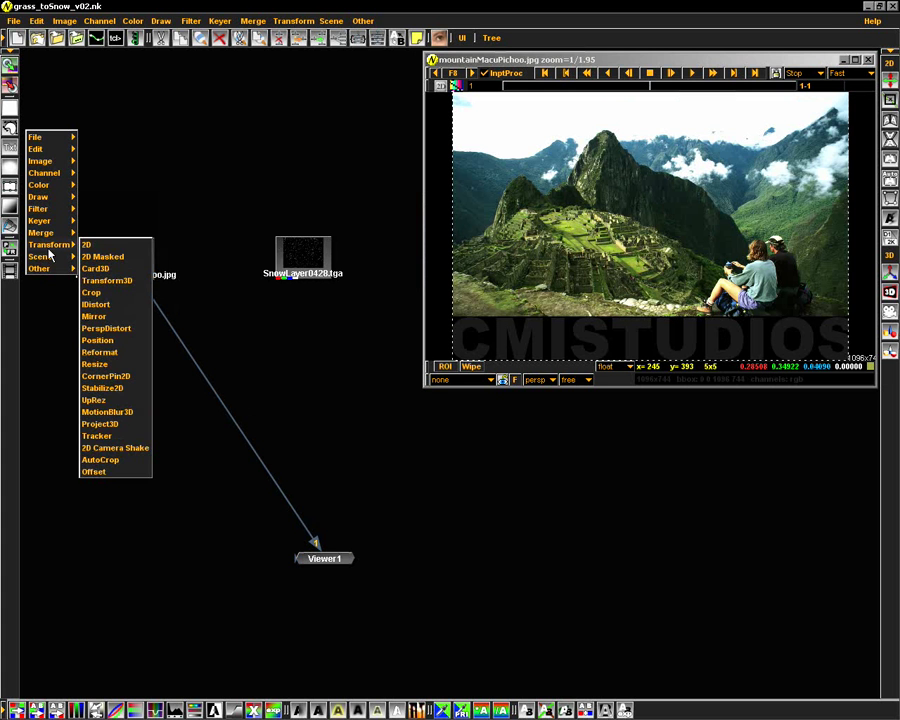
left_click(112, 363)
left_click(287, 276)
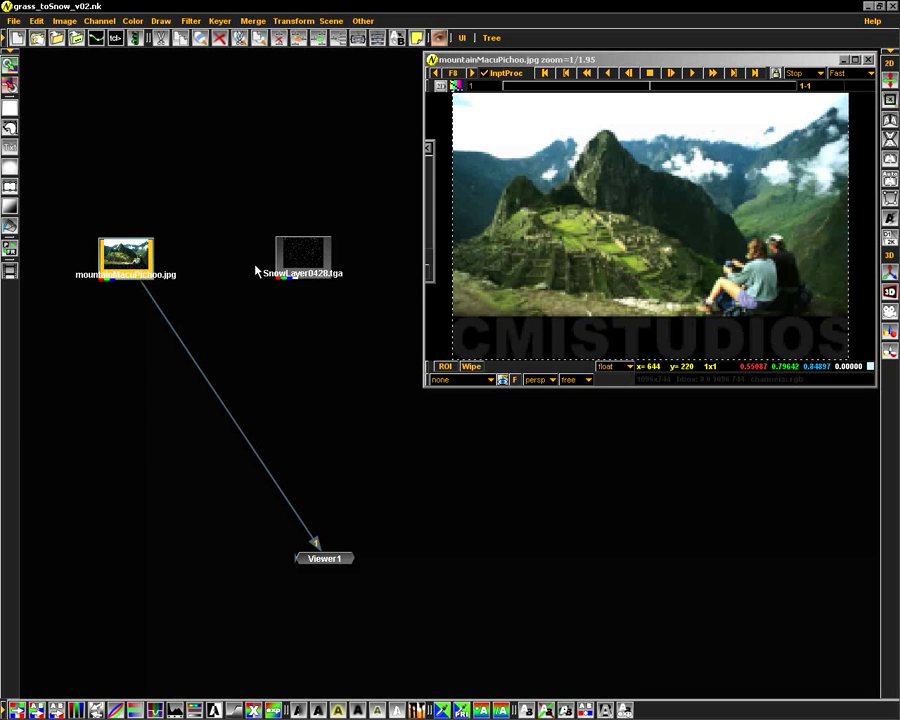
Add a Reformat node to the mountain image with black outside and Preserve Bounding Box enabled, and place it lower for room above
right_click(112, 258)
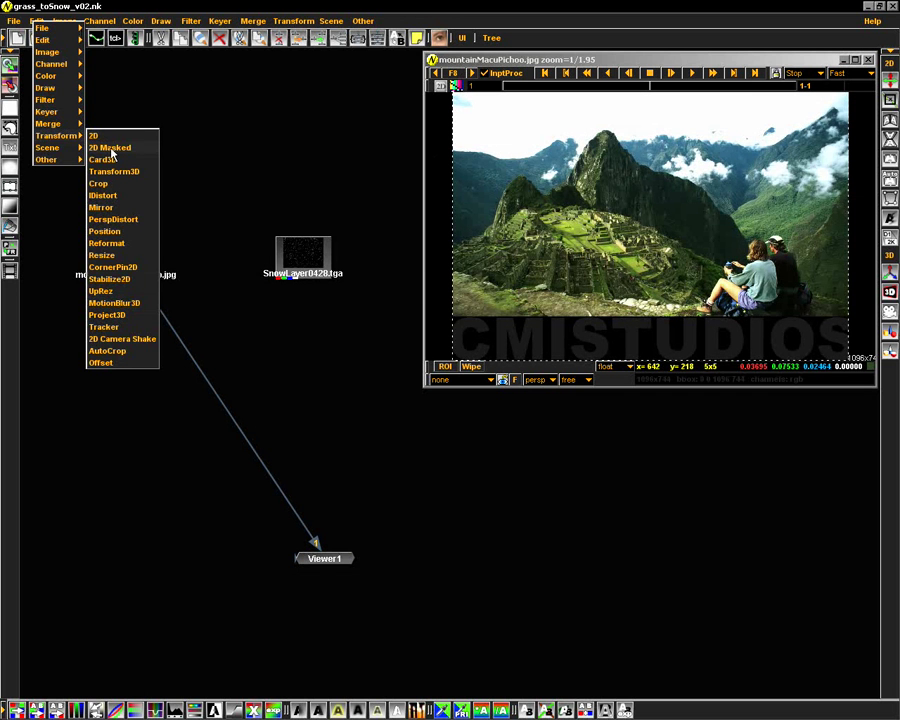
left_click(116, 248)
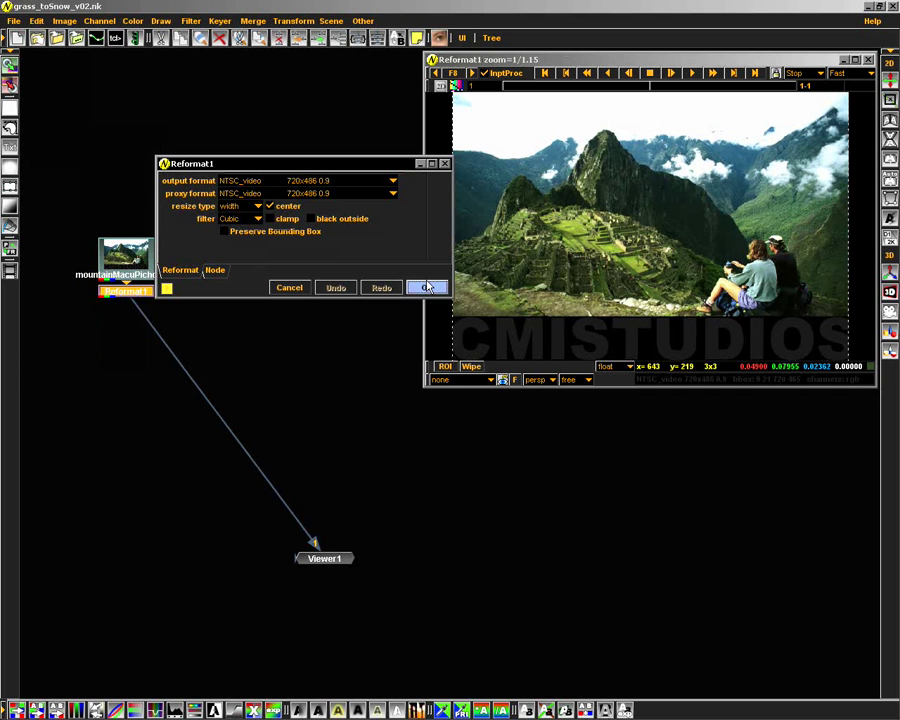
left_click_drag(240, 165, 255, 292)
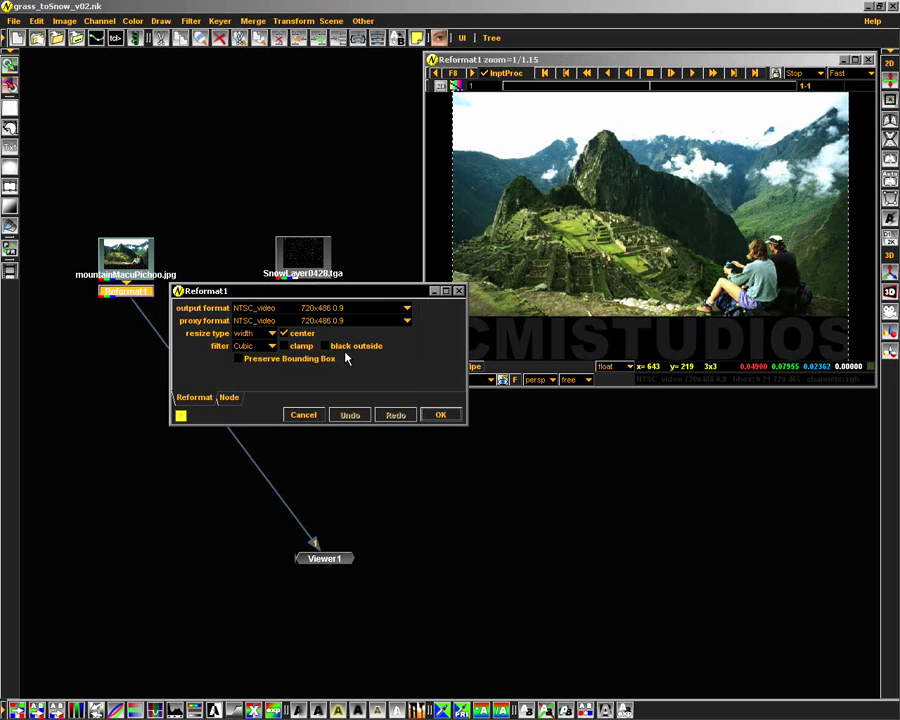
left_click(328, 346)
left_click(242, 358)
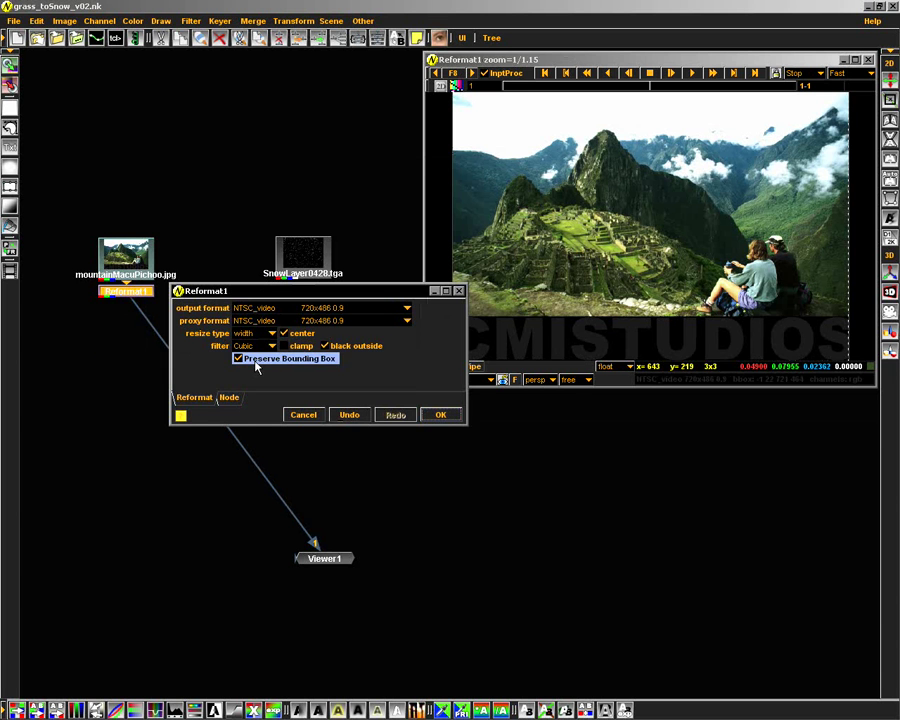
left_click(450, 417)
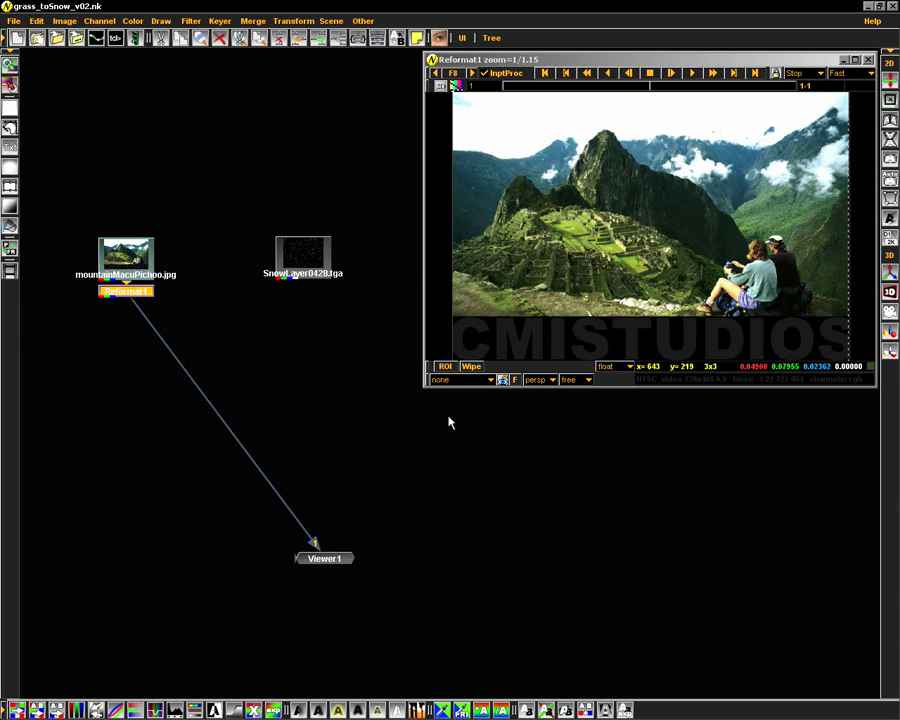
left_click_drag(126, 291, 125, 364)
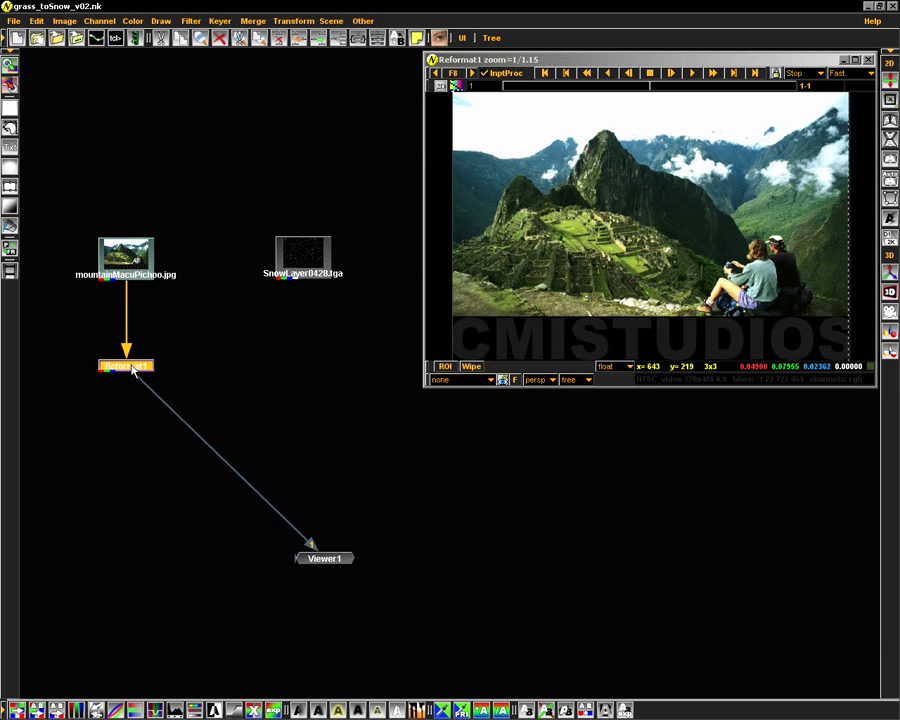
Insert a Crop node between the mountain image and Reformat1 with reposition enabled, moving its settings clear of the viewer
left_click(123, 258)
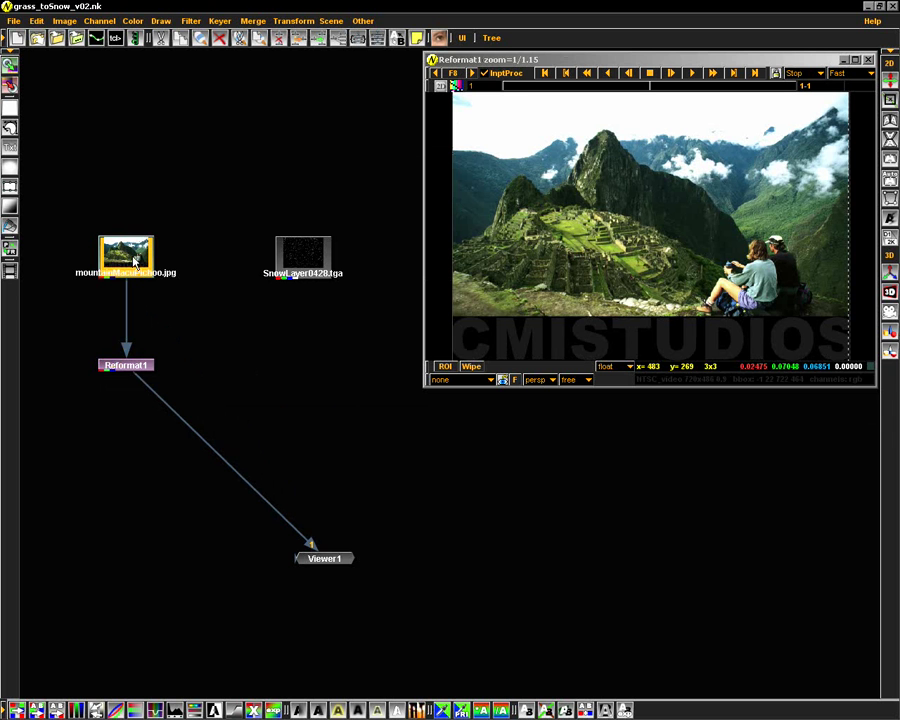
right_click(137, 372)
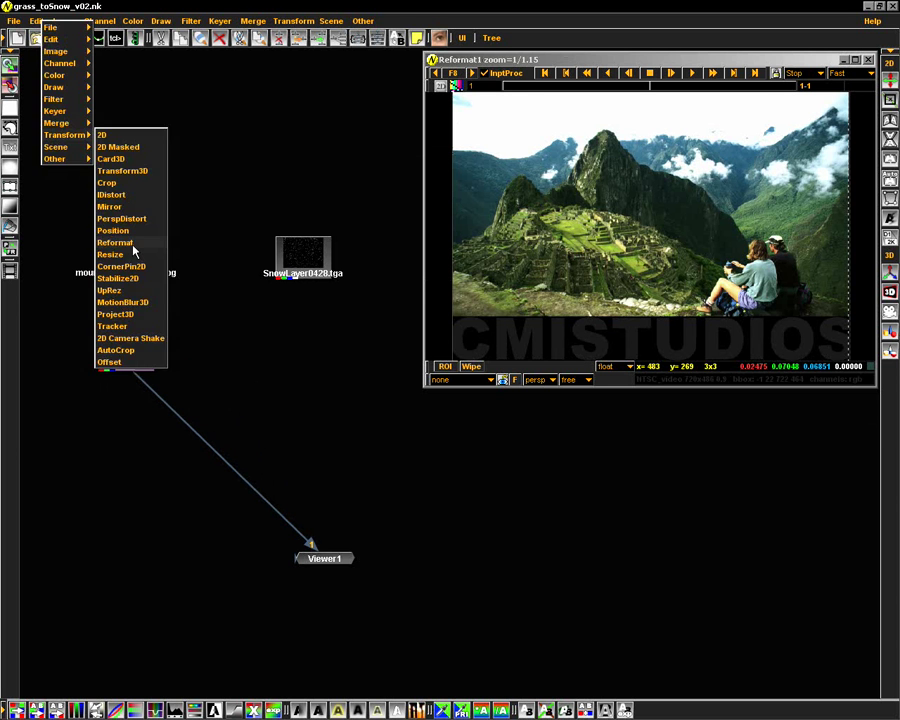
left_click(107, 183)
left_click(236, 197)
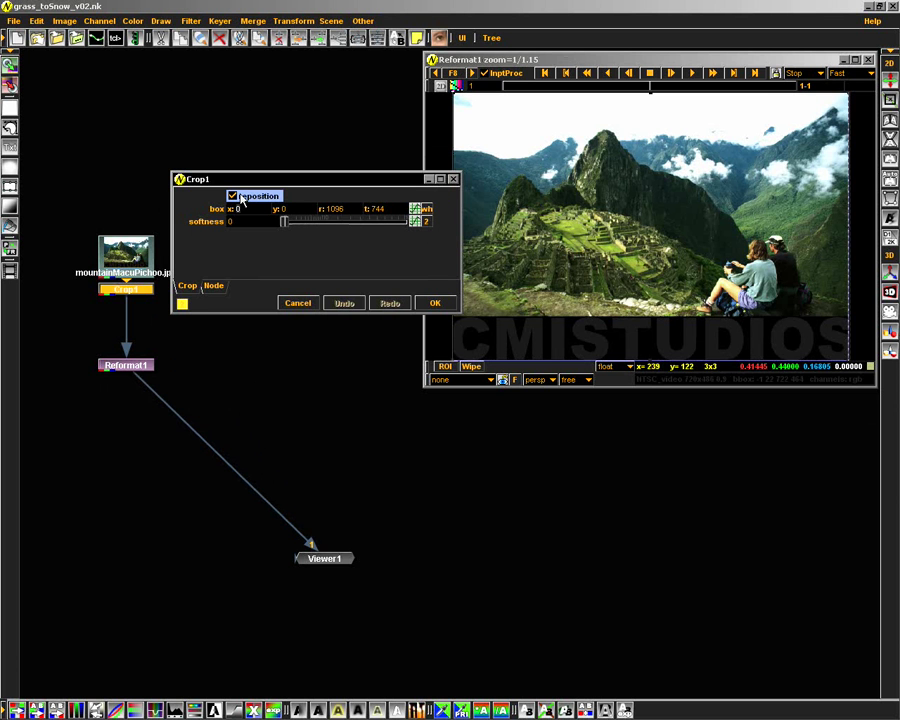
left_click_drag(300, 180, 288, 471)
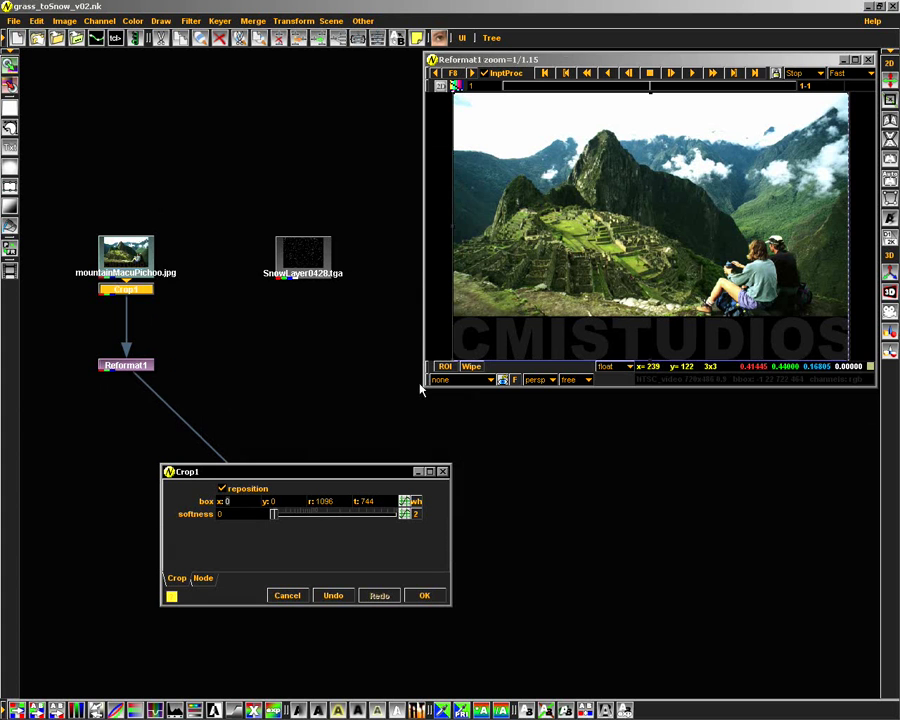
Crop out the seated people and the watermark by adjusting the crop box to y 34 and r 656
left_click_drag(426, 390, 317, 486)
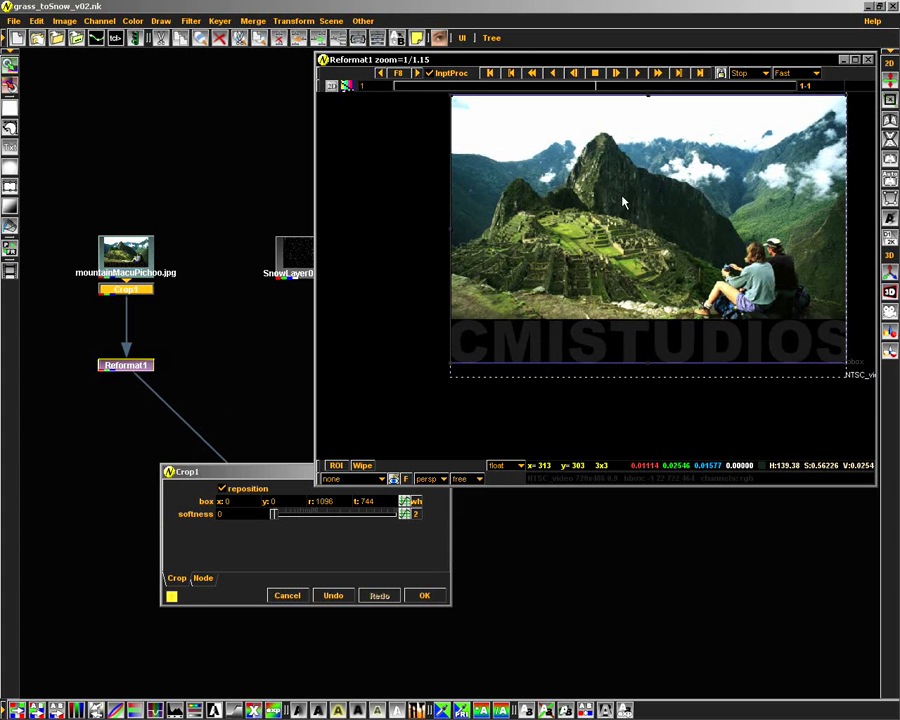
key("Home")
left_click_drag(785, 414, 630, 375)
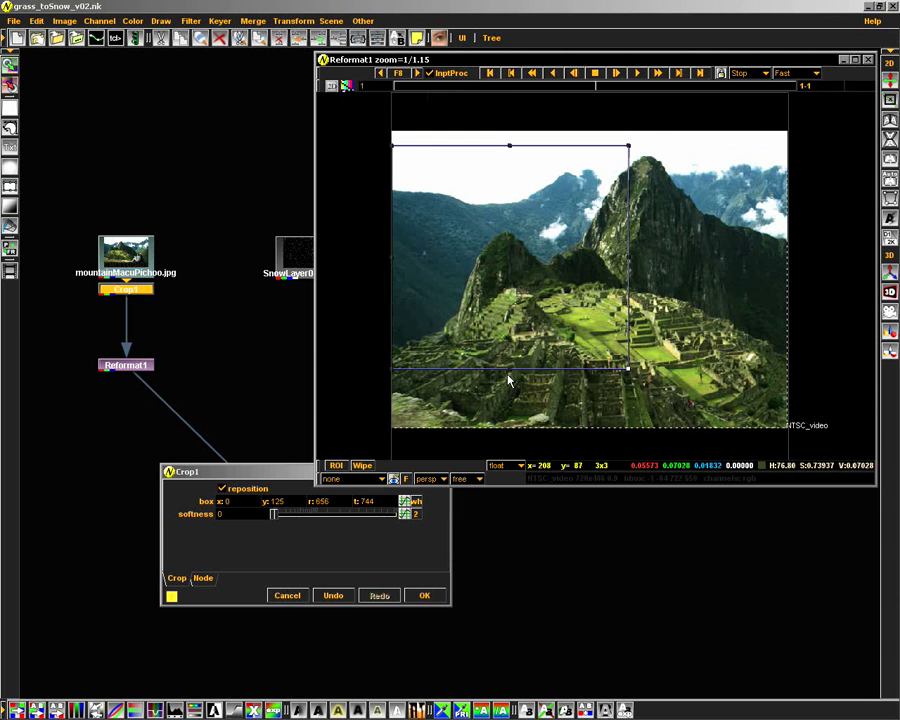
left_click_drag(508, 372, 594, 433)
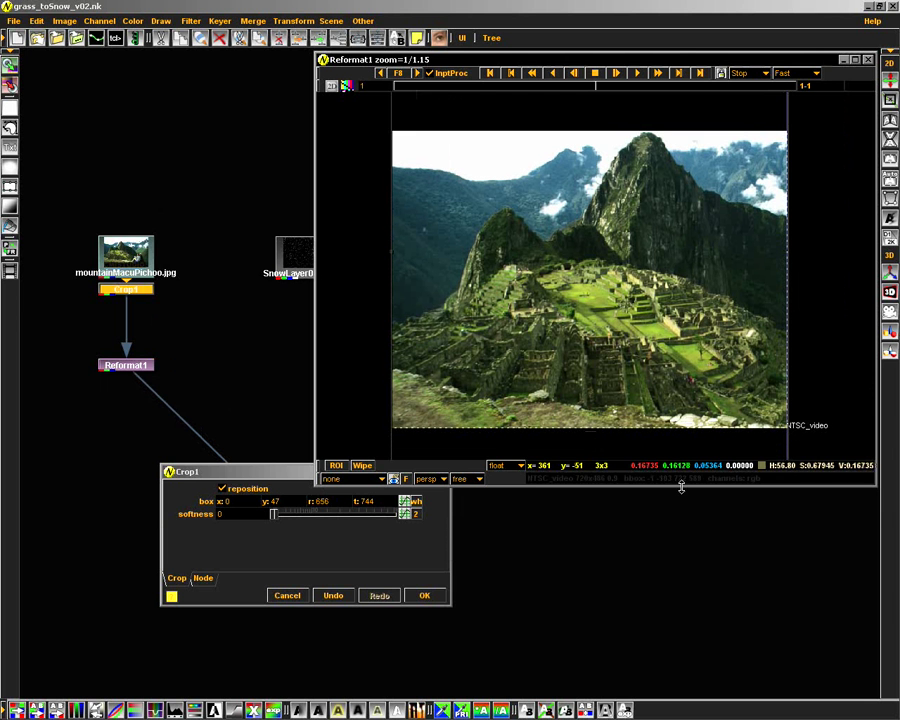
left_click_drag(680, 485, 680, 526)
left_click_drag(587, 461, 591, 481)
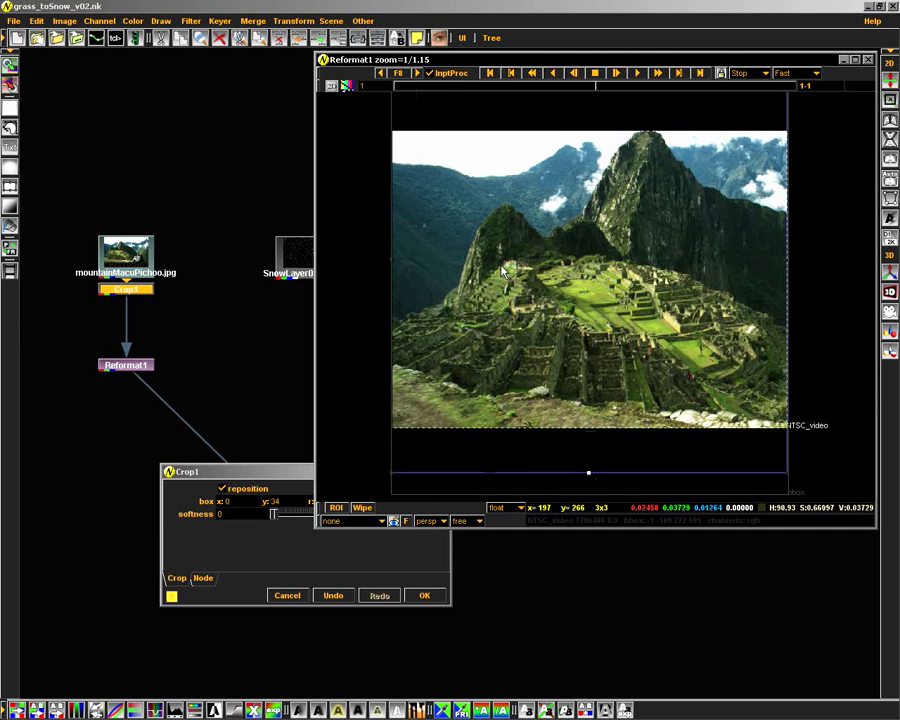
left_click(424, 595)
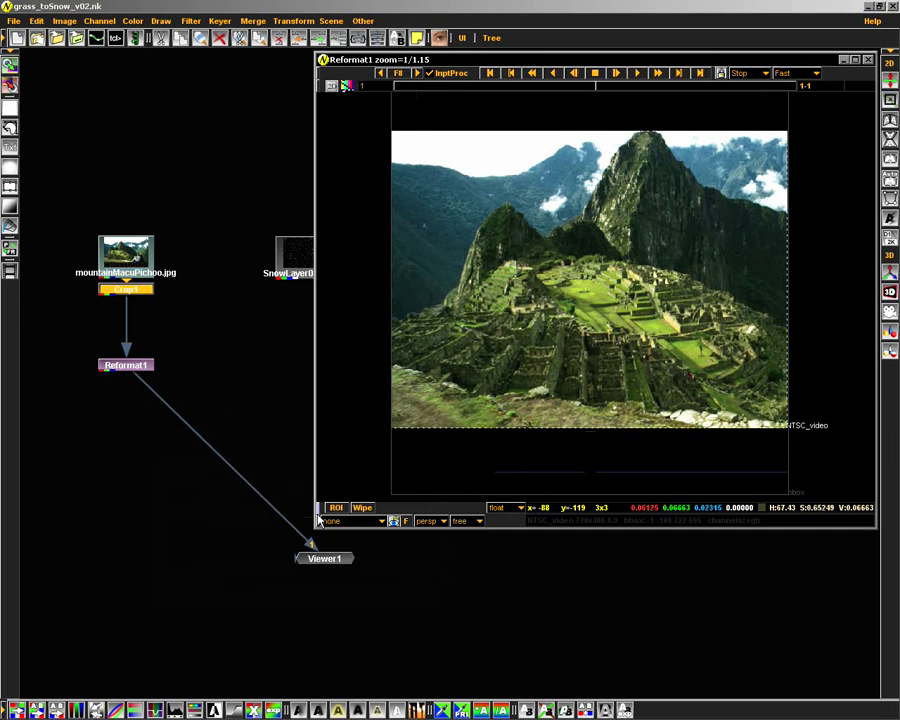
Shrink the viewer window, fit the image in it, and move Reformat1 closer beneath Crop1
left_click_drag(314, 526, 427, 436)
key("f")
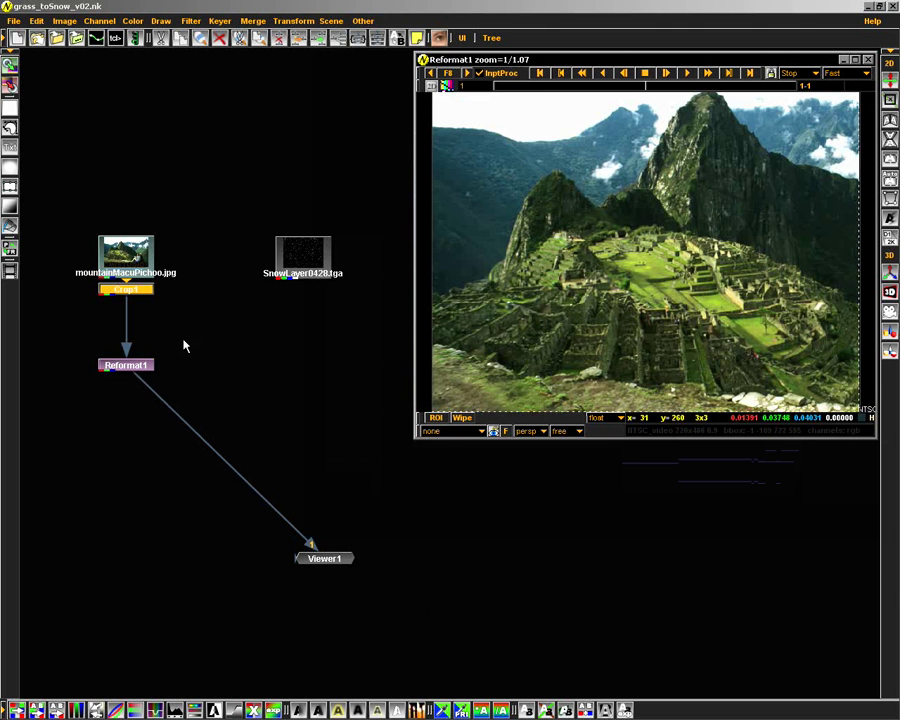
left_click_drag(142, 364, 142, 332)
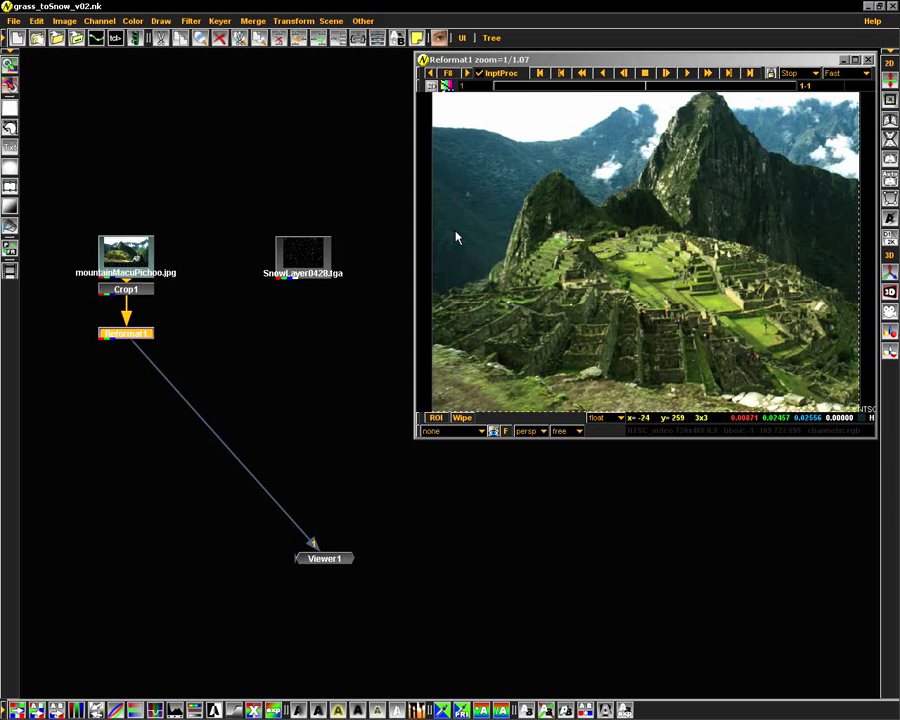
right_click(138, 341)
mouse_move(67, 238)
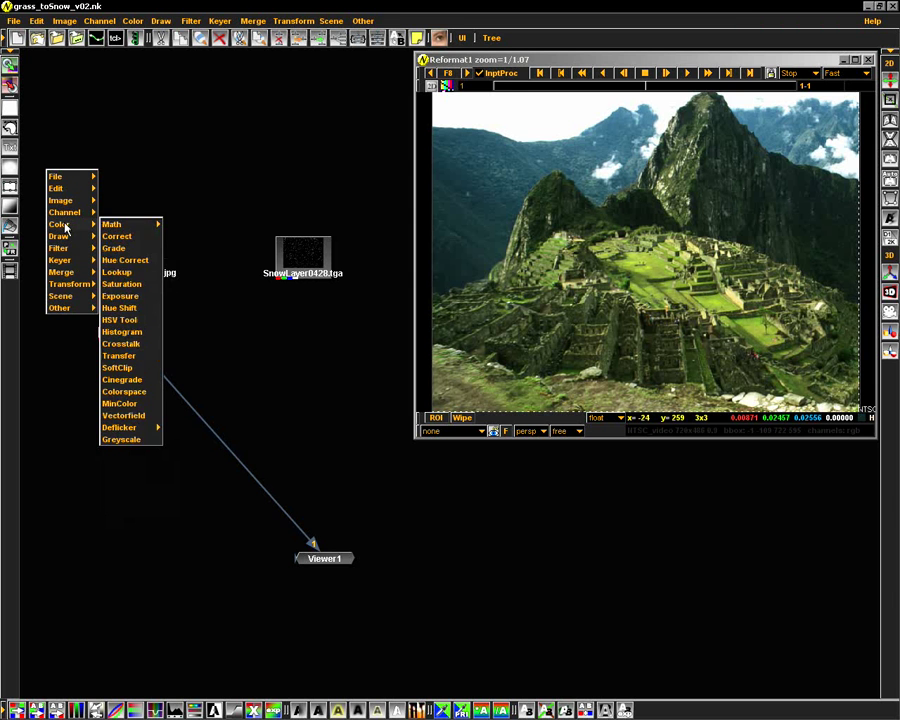
key("Escape")
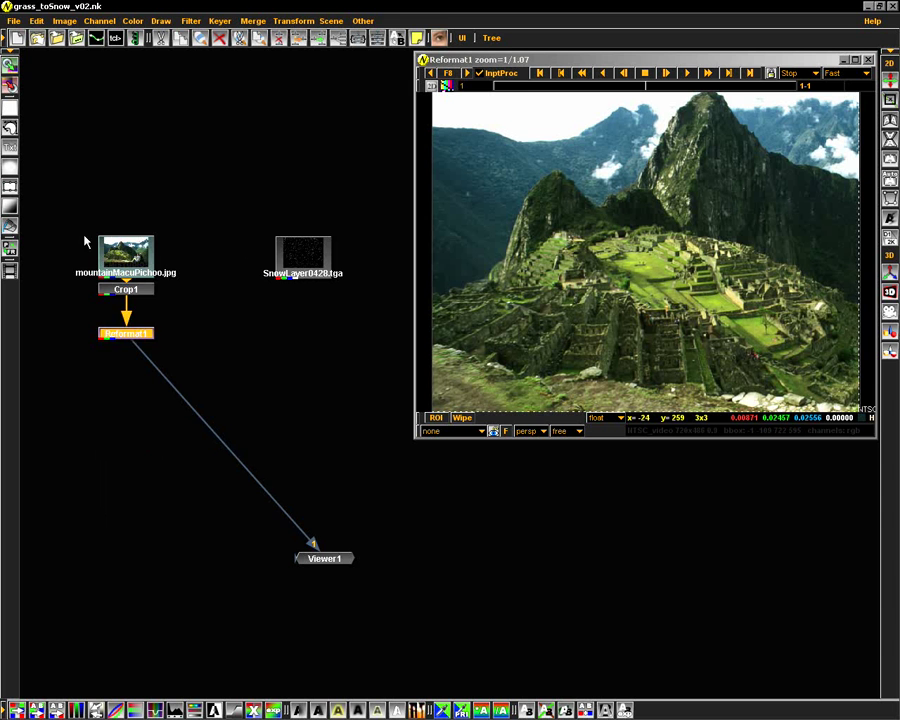
Add a color correction node after Reformat1 and move its settings window away from the node tree
left_click(137, 320)
right_click(137, 326)
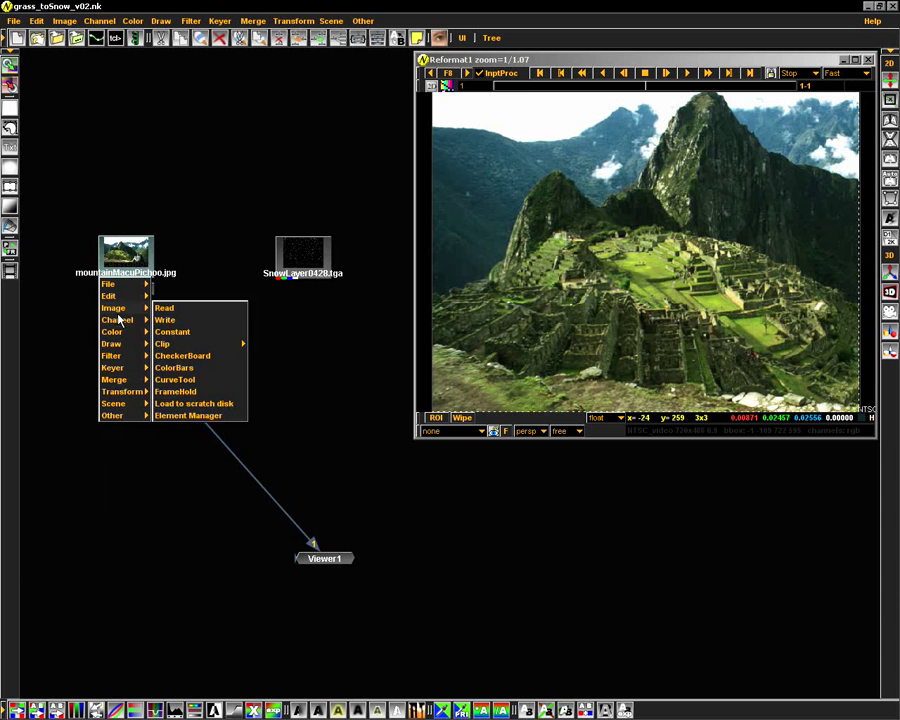
mouse_move(120, 331)
left_click(169, 344)
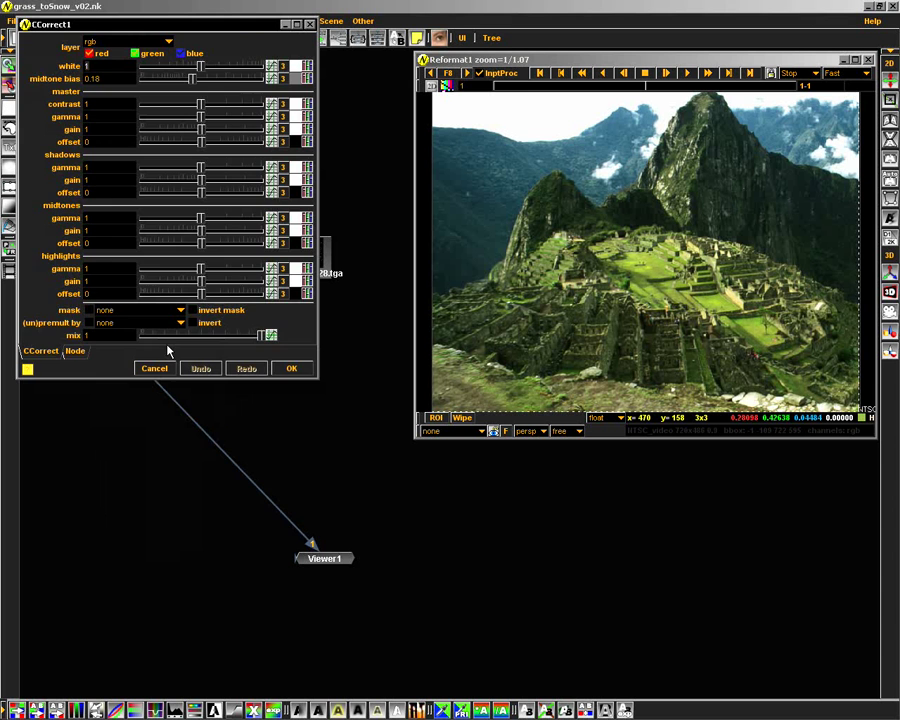
left_click_drag(201, 26, 601, 271)
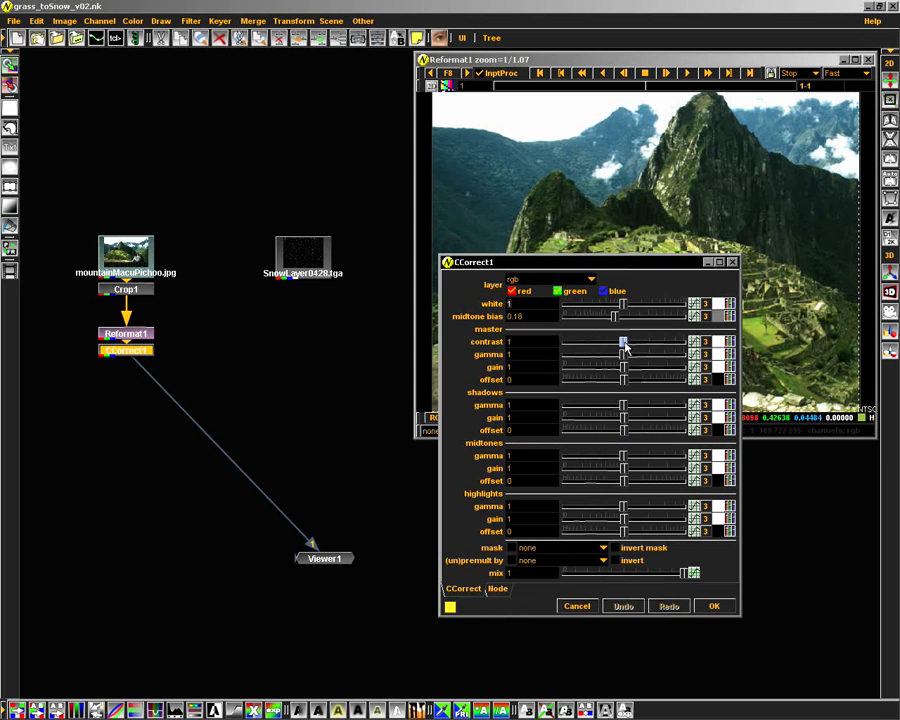
Set the color correction's master contrast to 3.5, gamma to 0.6 and gain to 0.7
left_click_drag(623, 343, 672, 352)
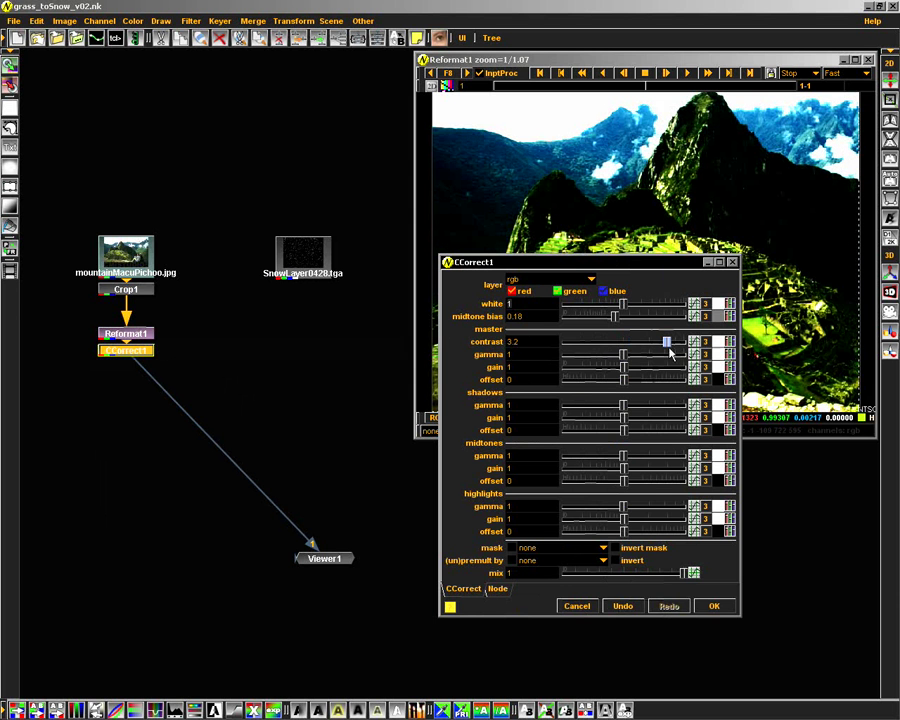
left_click_drag(665, 264, 312, 265)
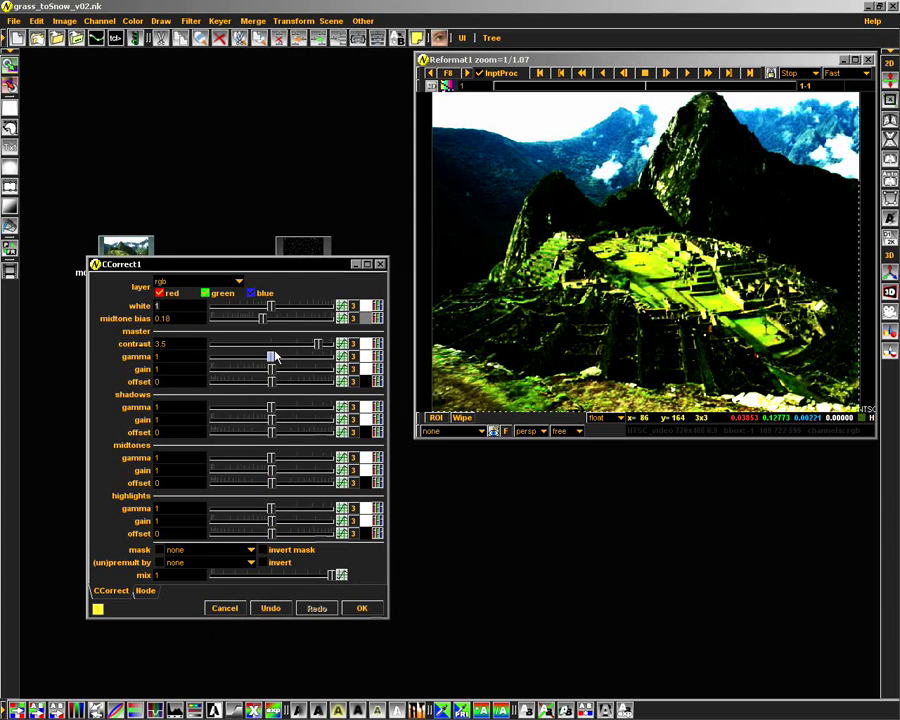
mouse_move(271, 362)
left_mouse_down()
mouse_move(237, 374)
mouse_move(262, 377)
left_mouse_up()
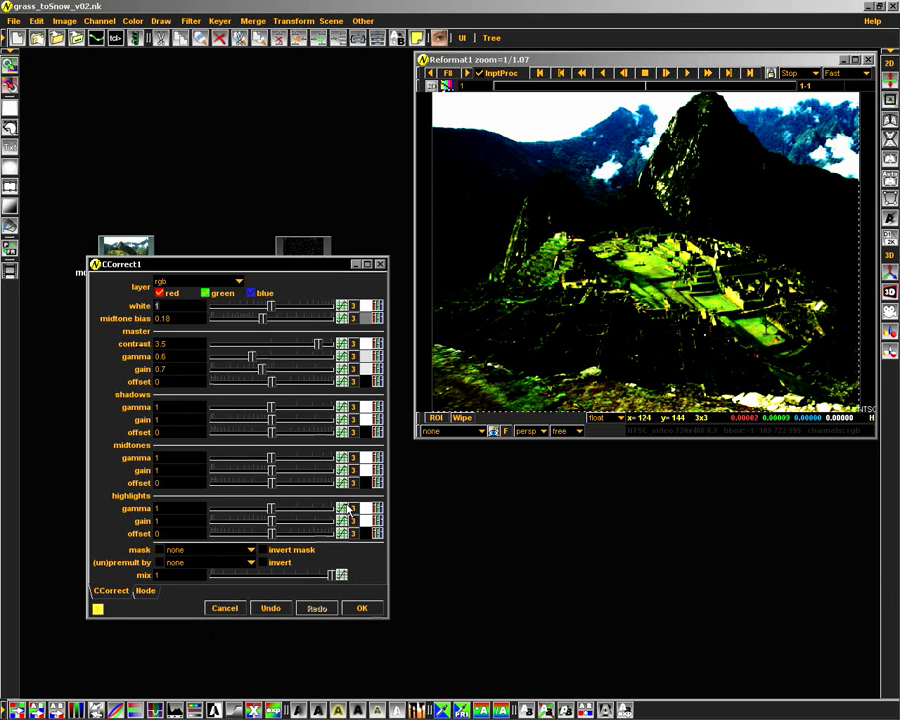
Move CCorrect1 beside Reformat1, then add a Saturation node beneath it with saturation set to 0
left_click(362, 608)
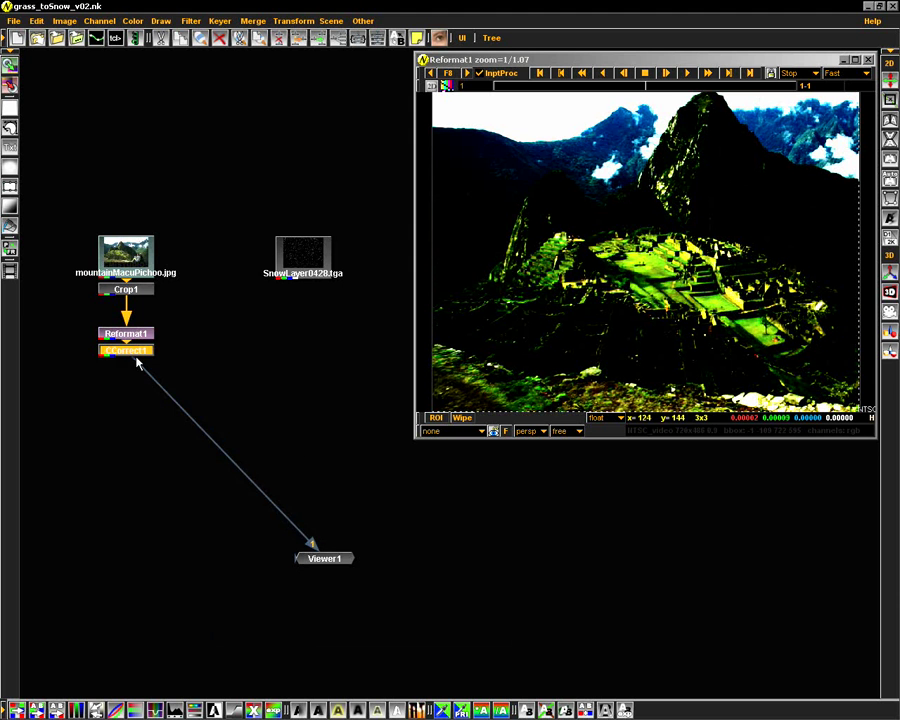
left_click_drag(134, 350, 259, 335)
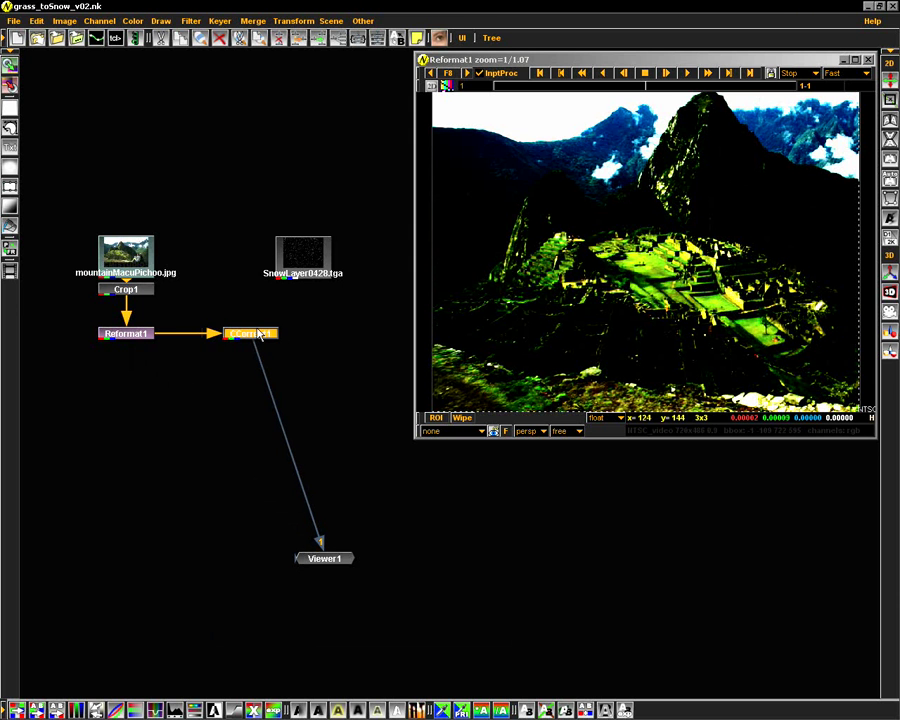
right_click(259, 335)
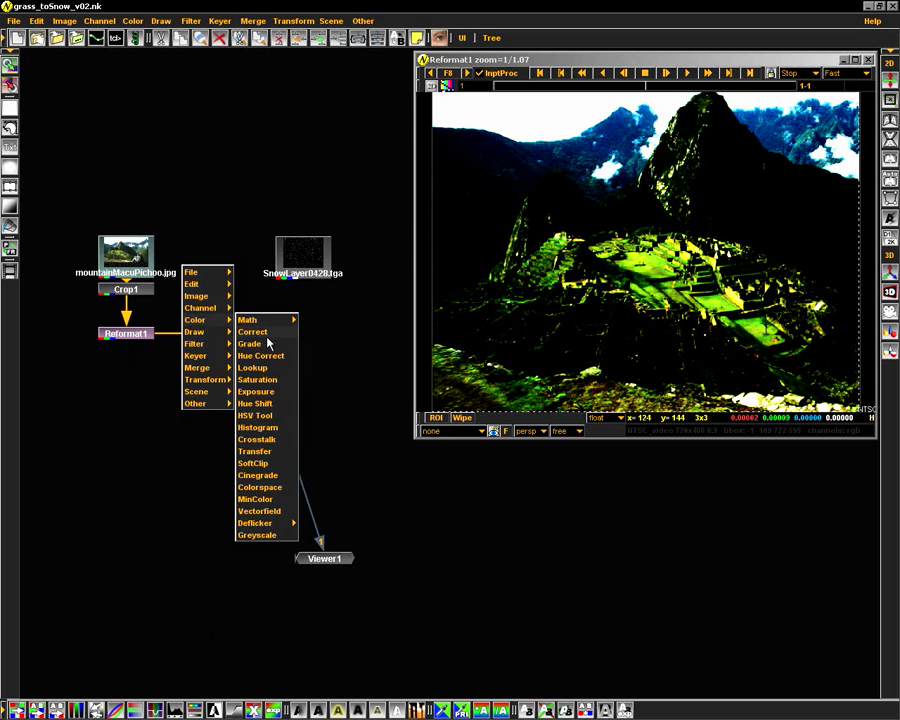
left_click(262, 380)
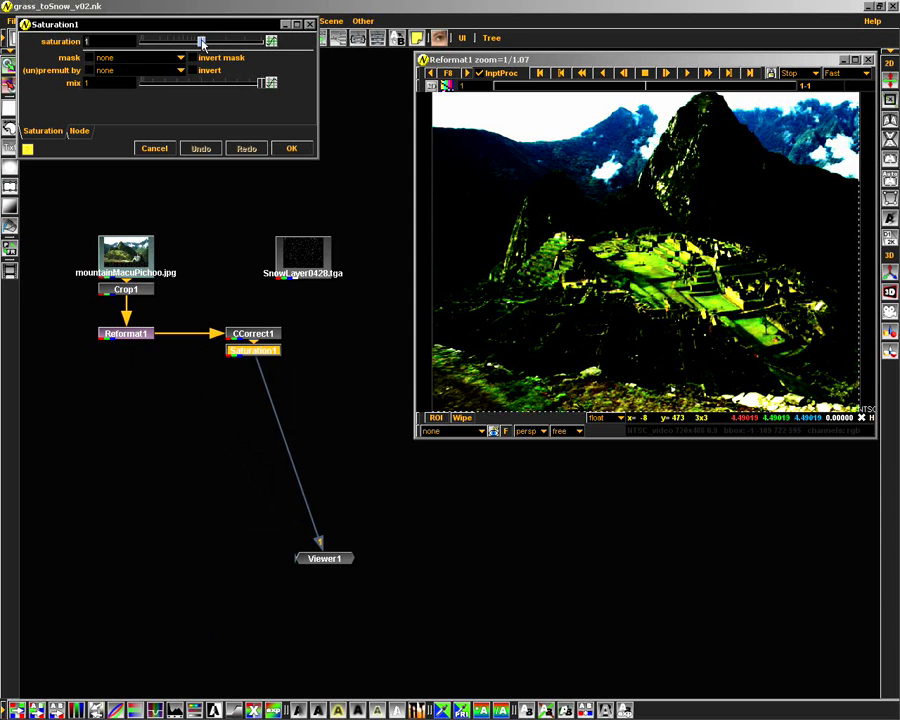
left_click_drag(202, 42, 140, 42)
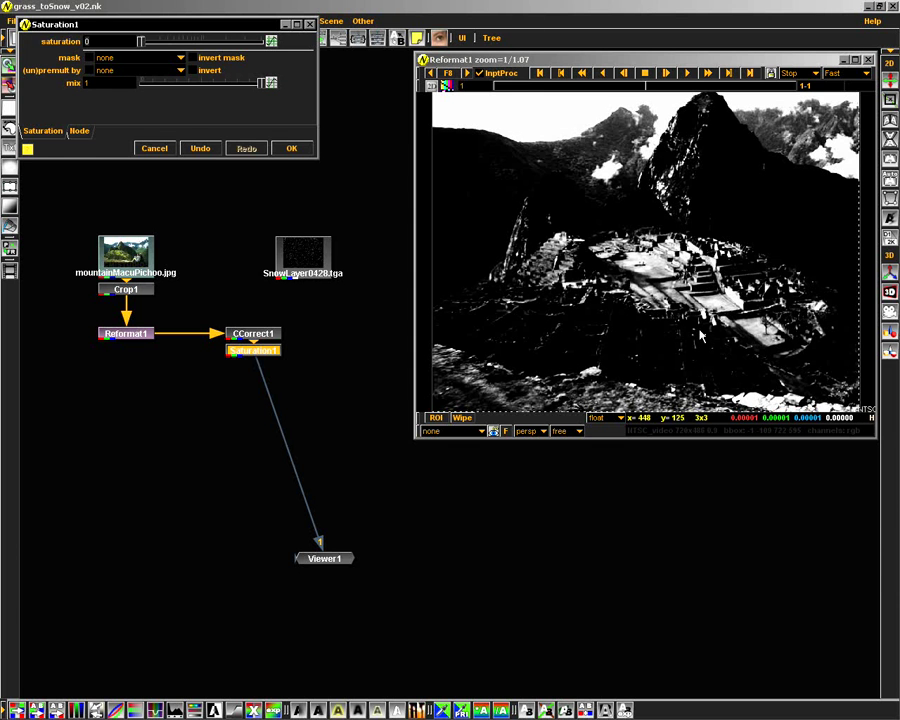
left_click(291, 149)
left_click_drag(262, 352, 262, 381)
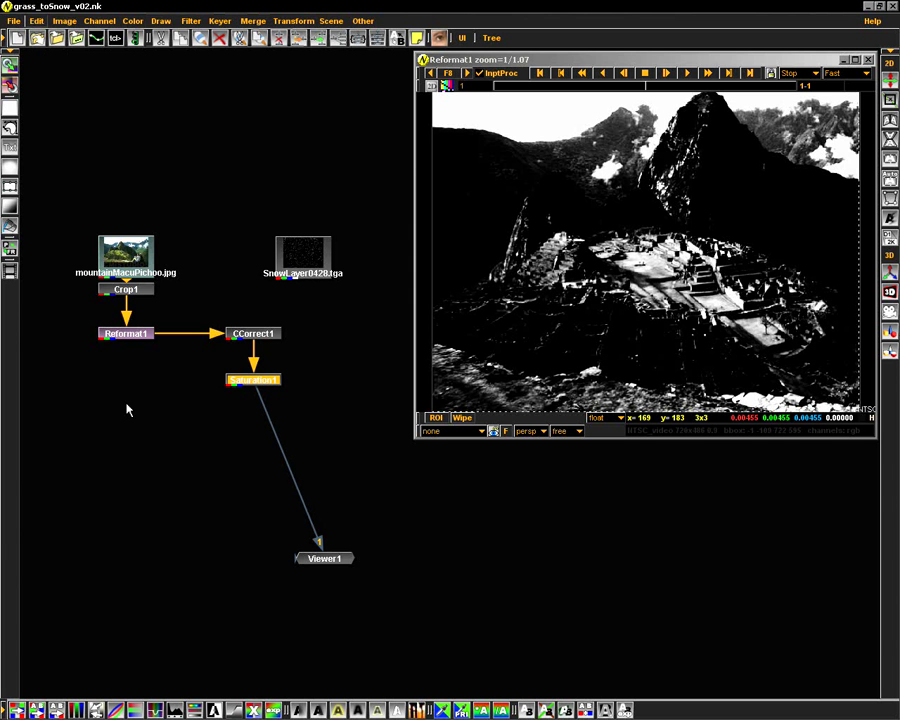
Add a Merge node with its A input connected to Reformat1 and its B input connected to Saturation1
left_click(152, 397)
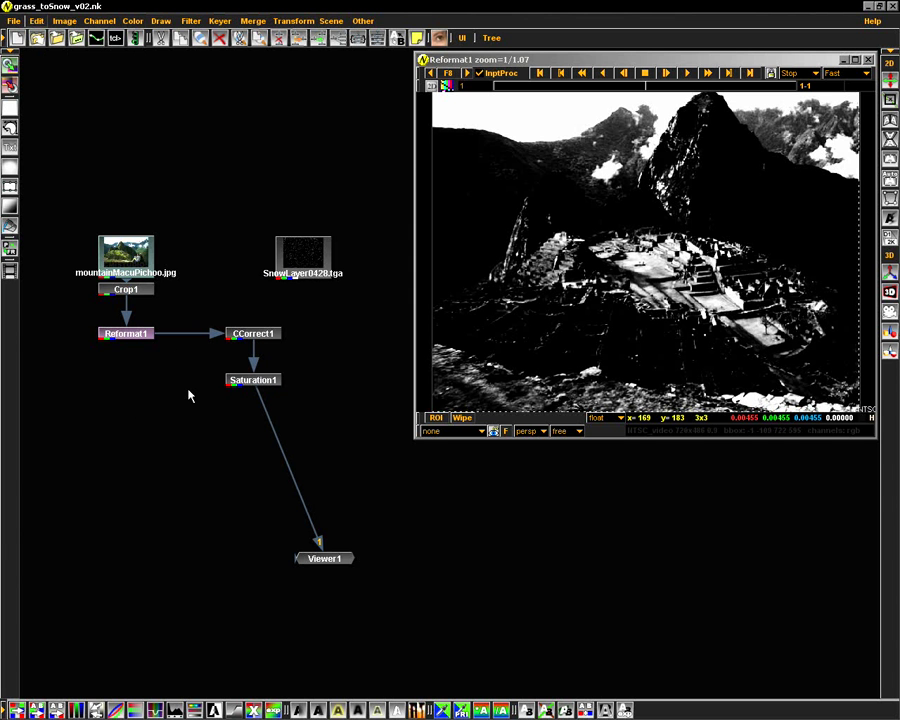
right_click(124, 386)
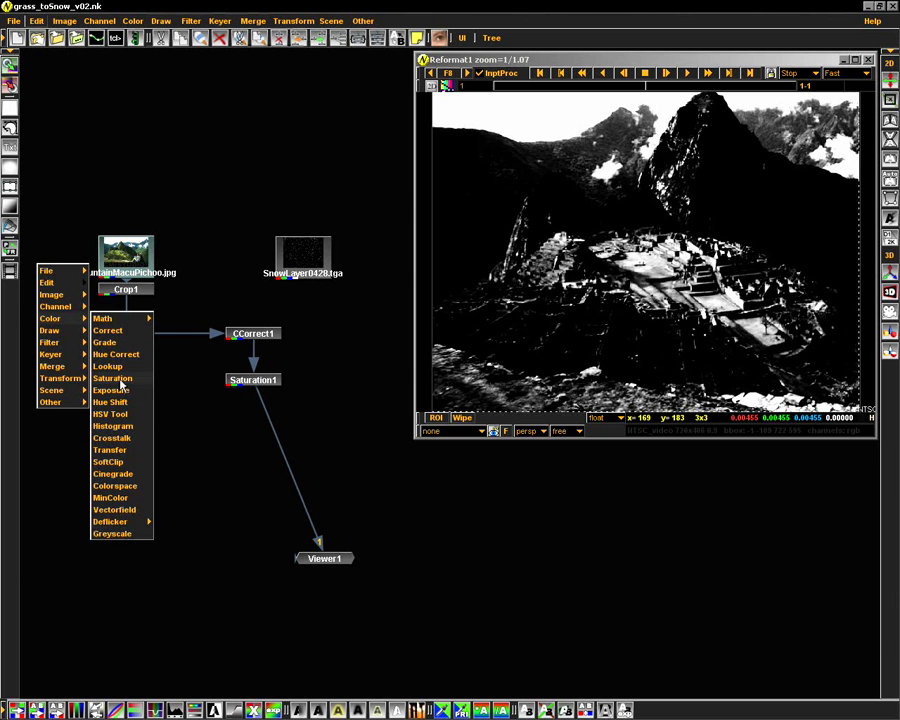
mouse_move(65, 366)
left_click(104, 367)
left_click_drag(161, 370, 125, 336)
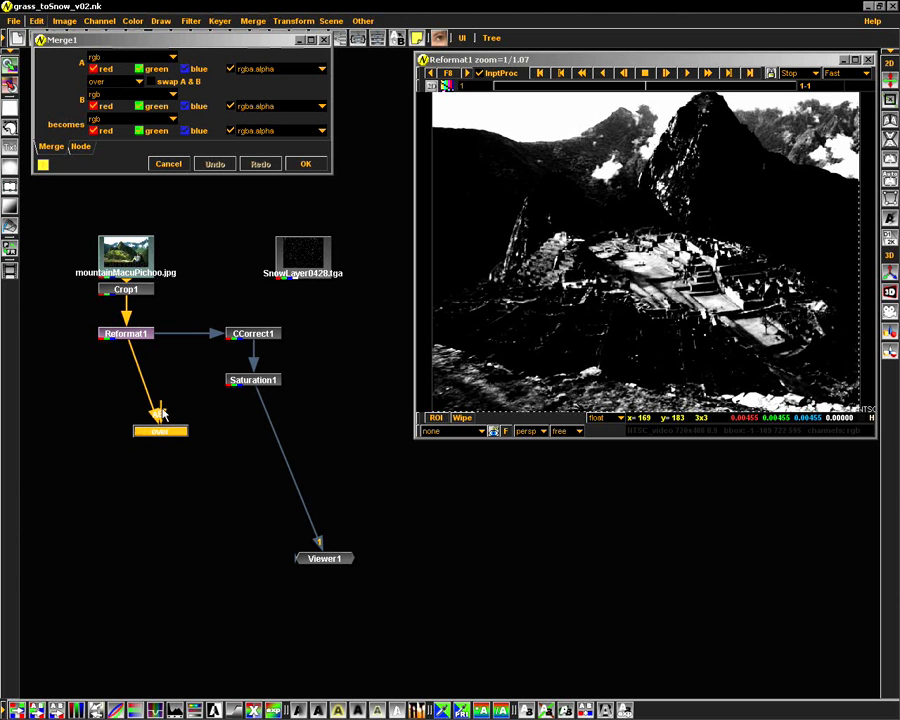
left_click_drag(162, 413, 253, 380)
Show the merge result in the viewer and line up the merge node directly beneath Saturation1
left_click_drag(174, 432, 193, 436)
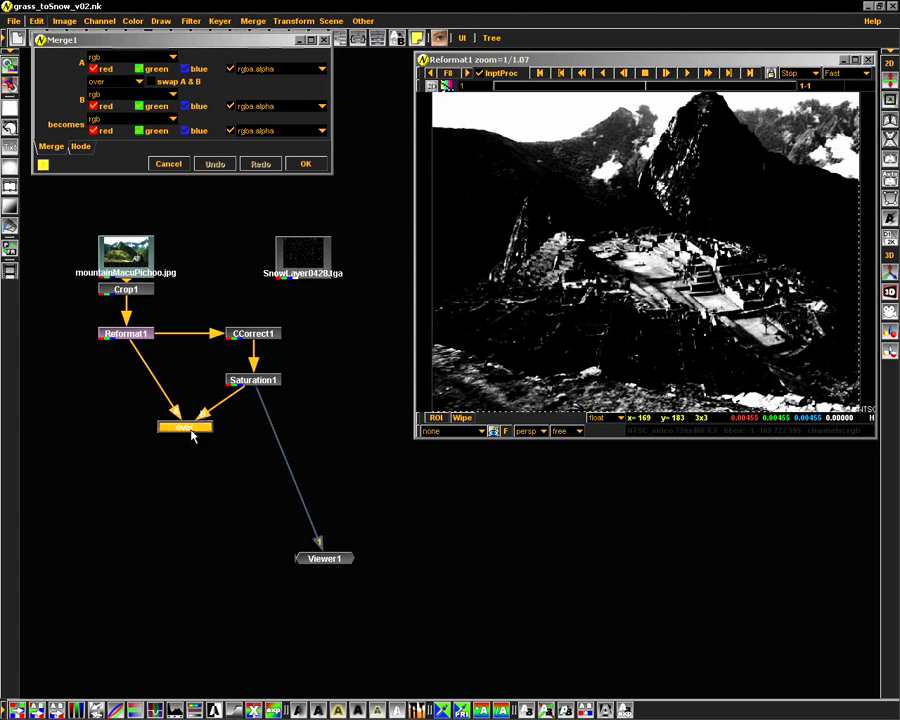
key("1")
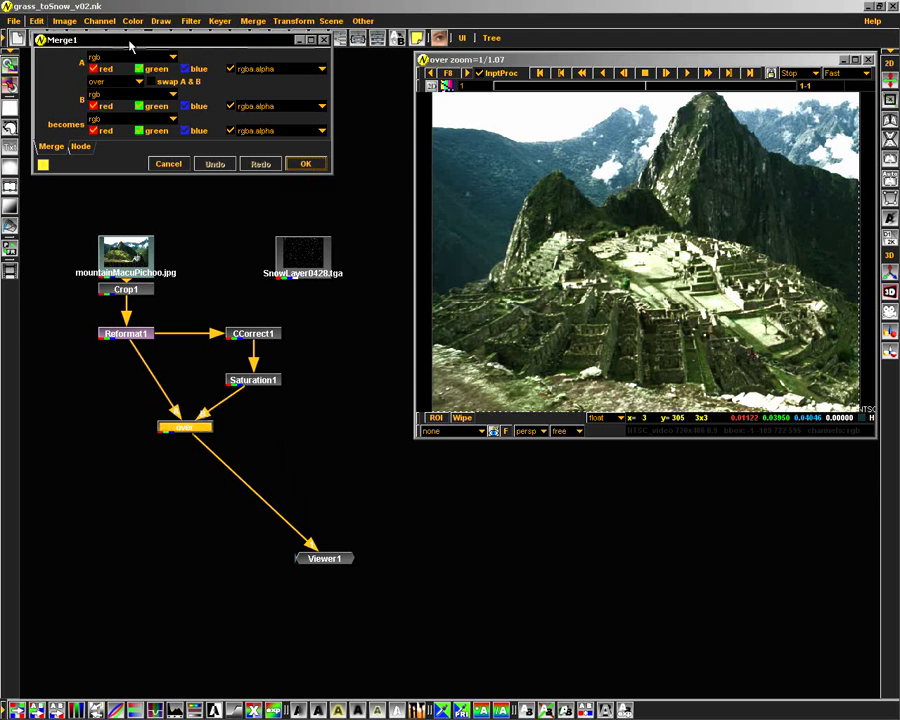
left_click(310, 162)
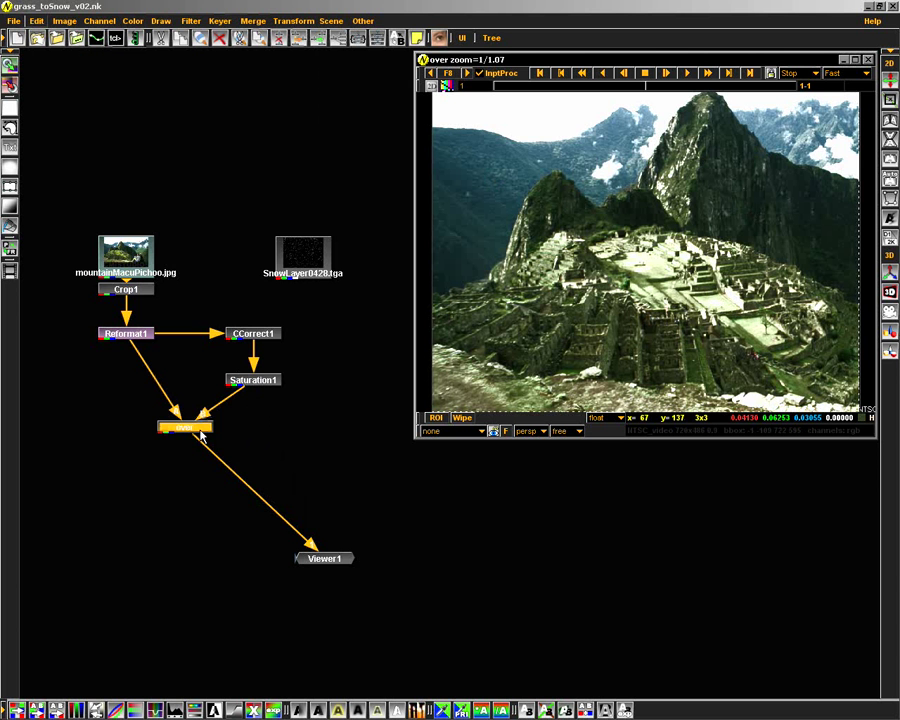
left_click_drag(194, 432, 263, 428)
left_click_drag(267, 375, 267, 366)
Add a Hue Correct node below Reformat1, connect it to Reformat1, and move its settings window away from it
left_click(115, 403)
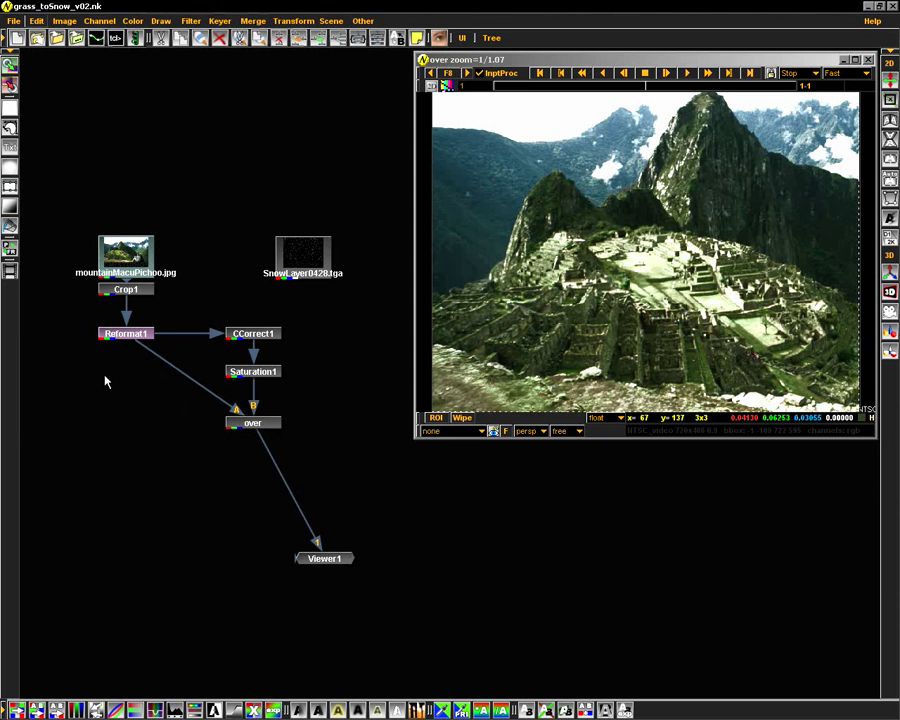
right_click(110, 398)
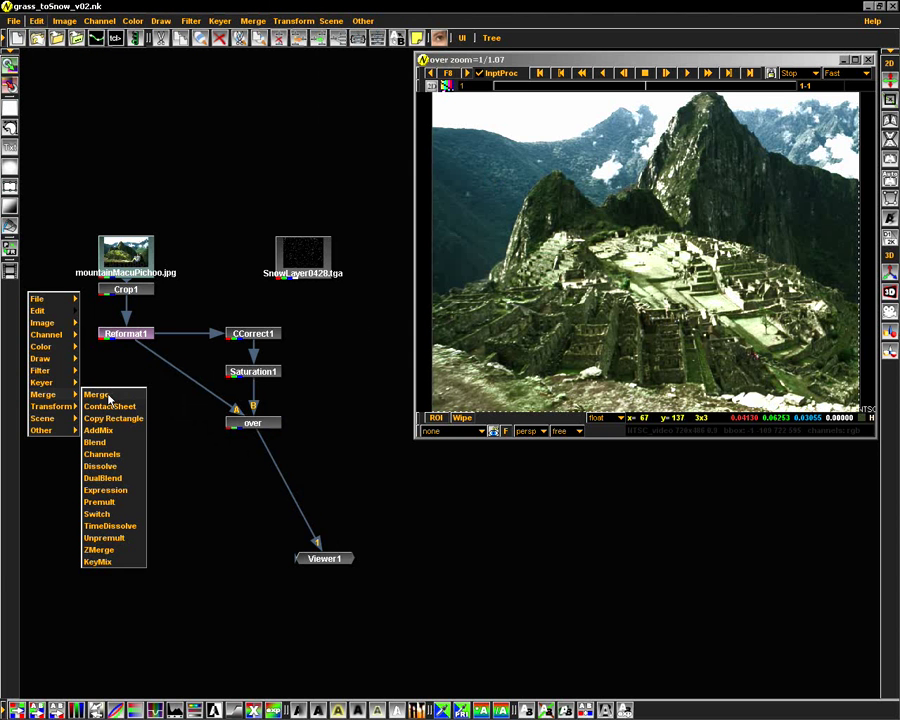
mouse_move(46, 347)
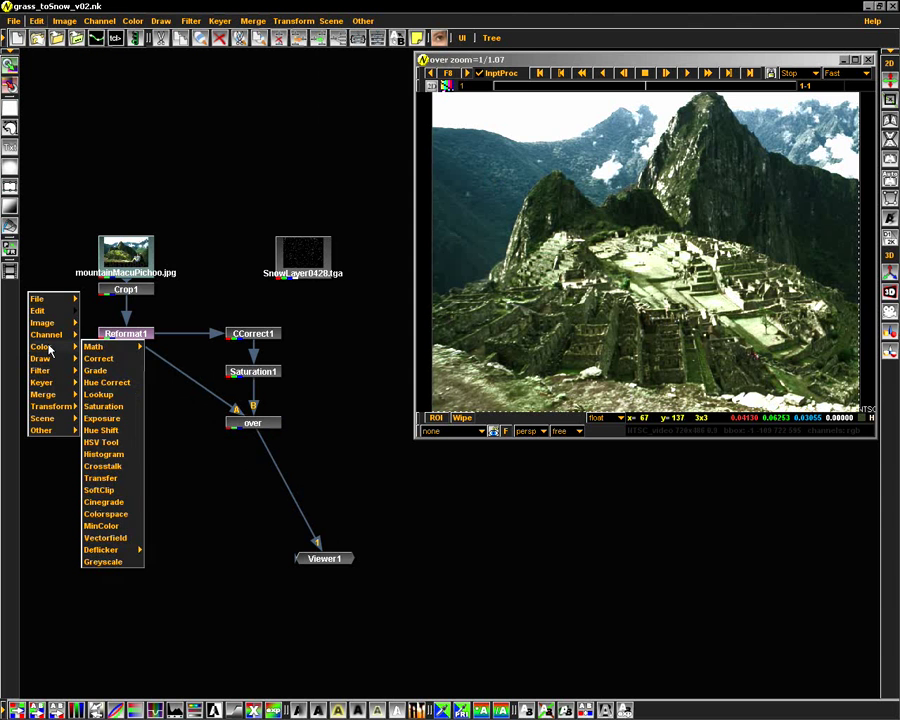
left_click(110, 383)
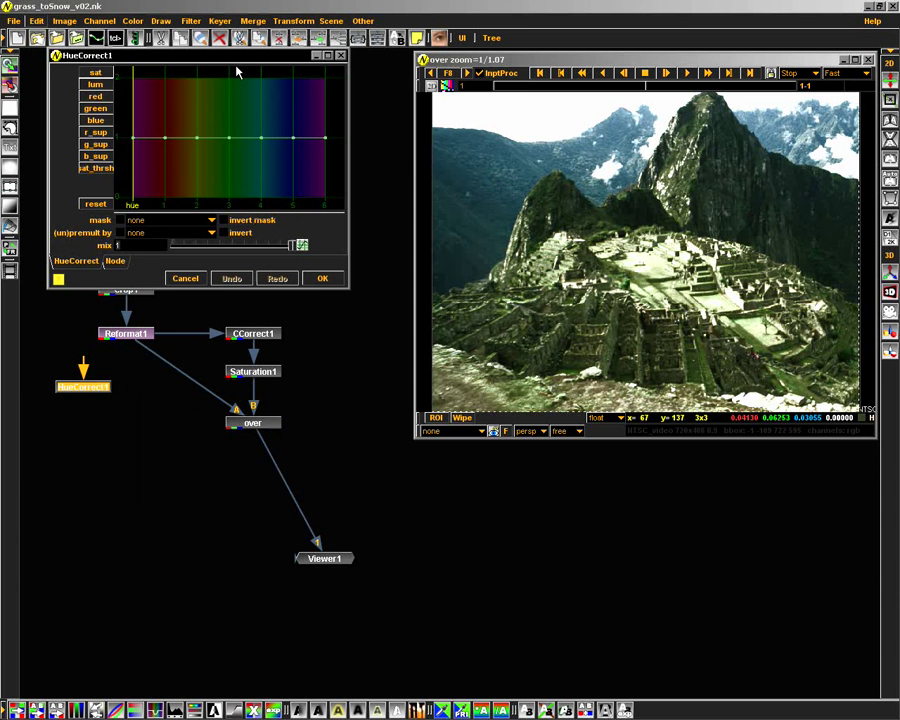
left_click_drag(233, 56, 394, 440)
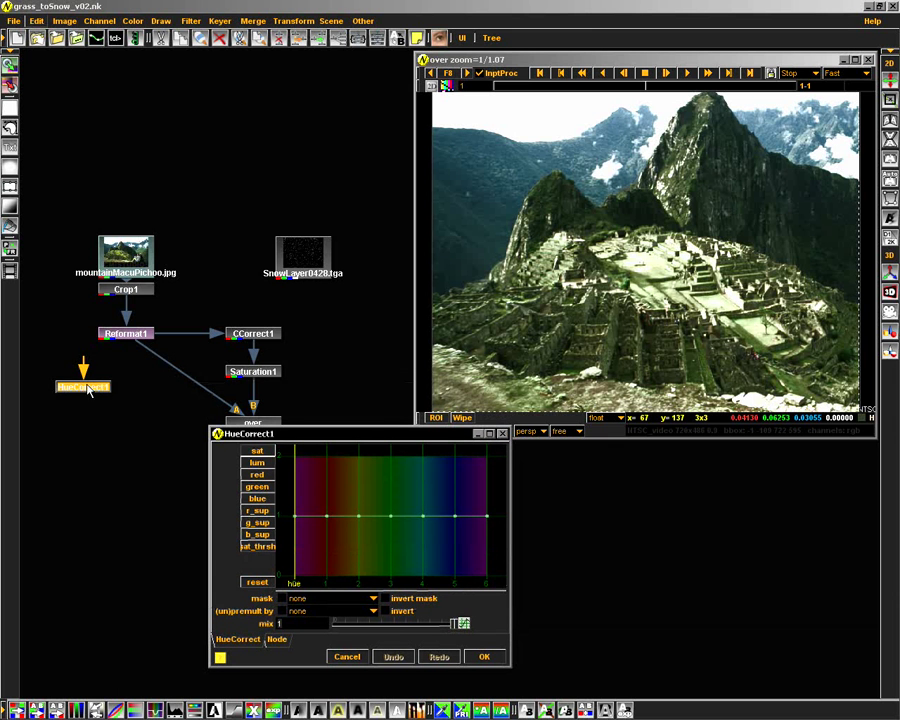
left_click_drag(125, 341, 126, 397)
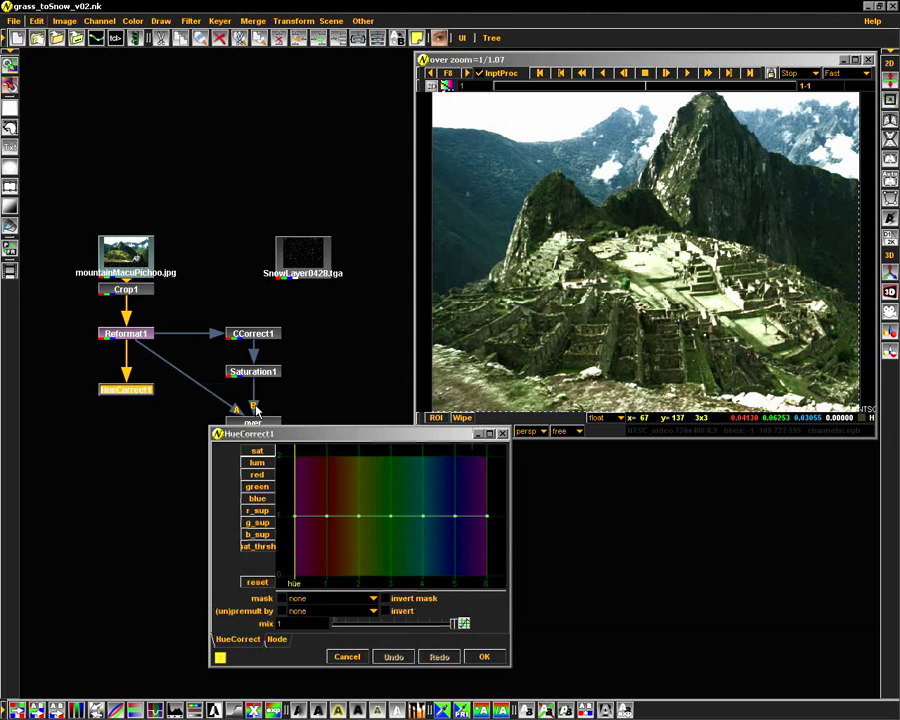
Reroute the merge's A input to HueCorrect1 and place HueCorrect1 level with the merge node
left_click(170, 375)
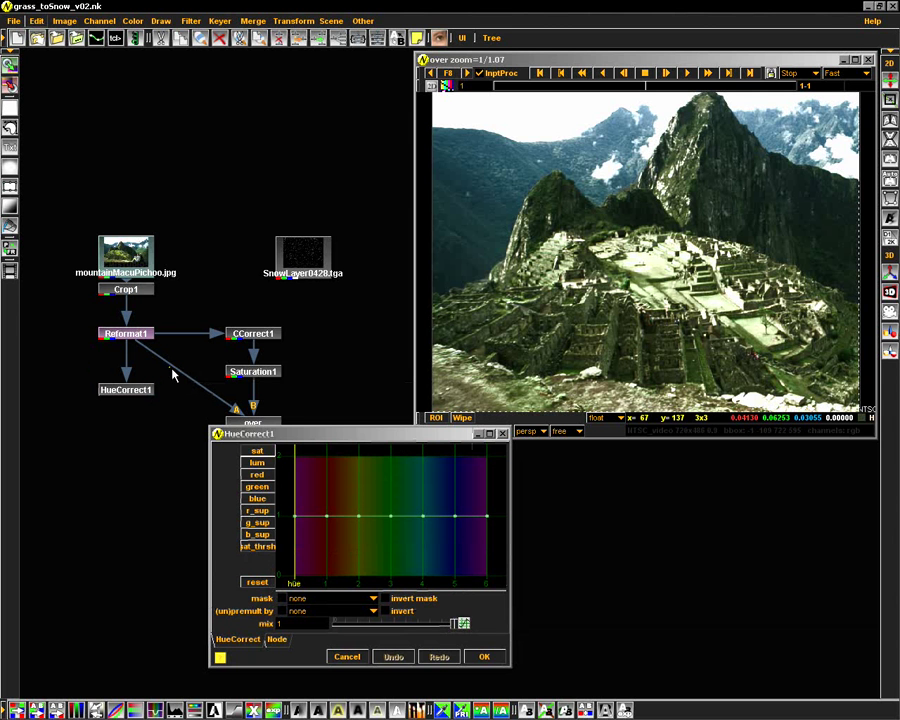
left_click_drag(170, 375, 137, 393)
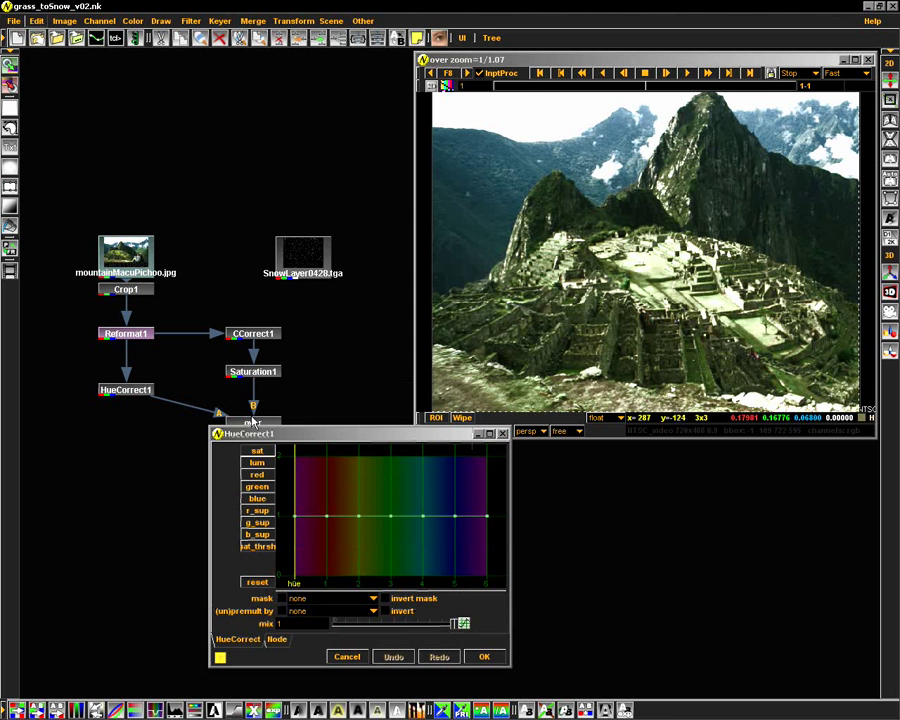
left_click(253, 421)
left_click_drag(310, 438, 549, 478)
left_click_drag(128, 392, 128, 426)
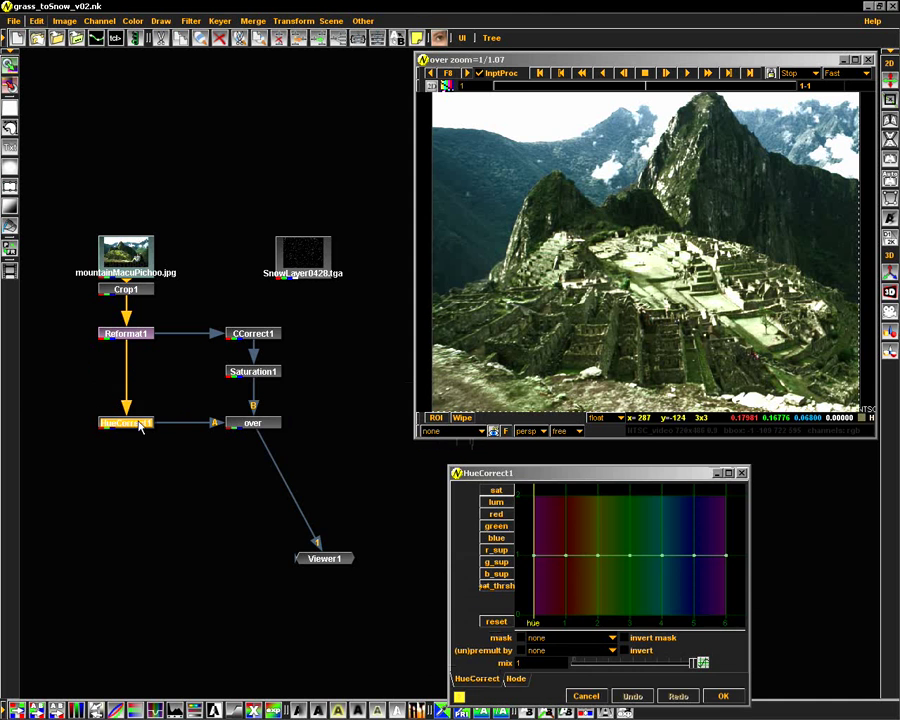
left_click_drag(614, 470, 406, 441)
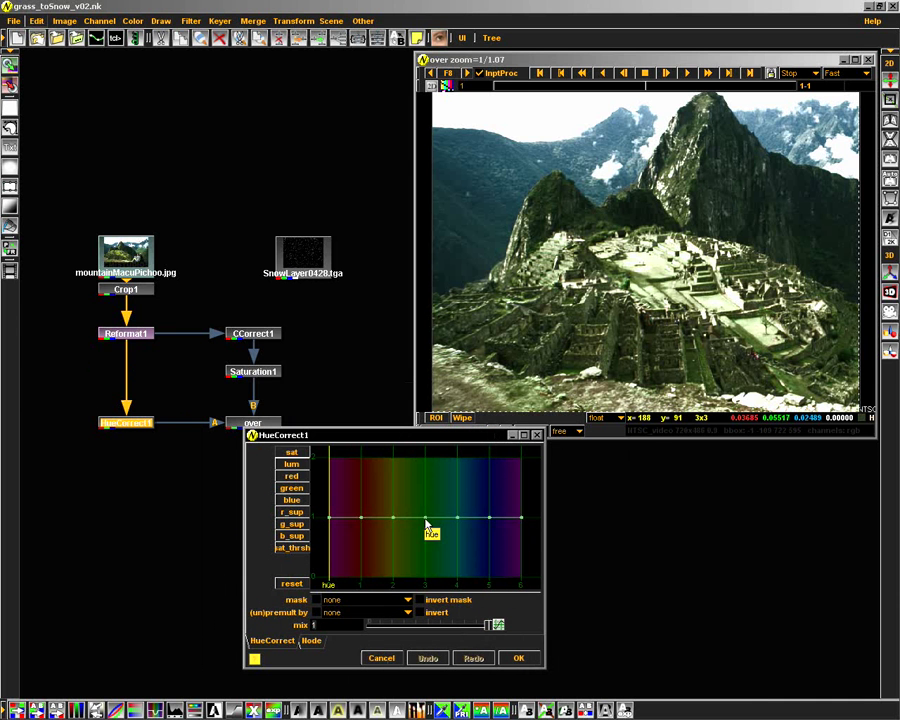
Lower HueCorrect1's saturation curve to 0.5 at hue 2, 0.1 at hue 3 and slightly below 0 at hue 4
left_click_drag(425, 518, 426, 597)
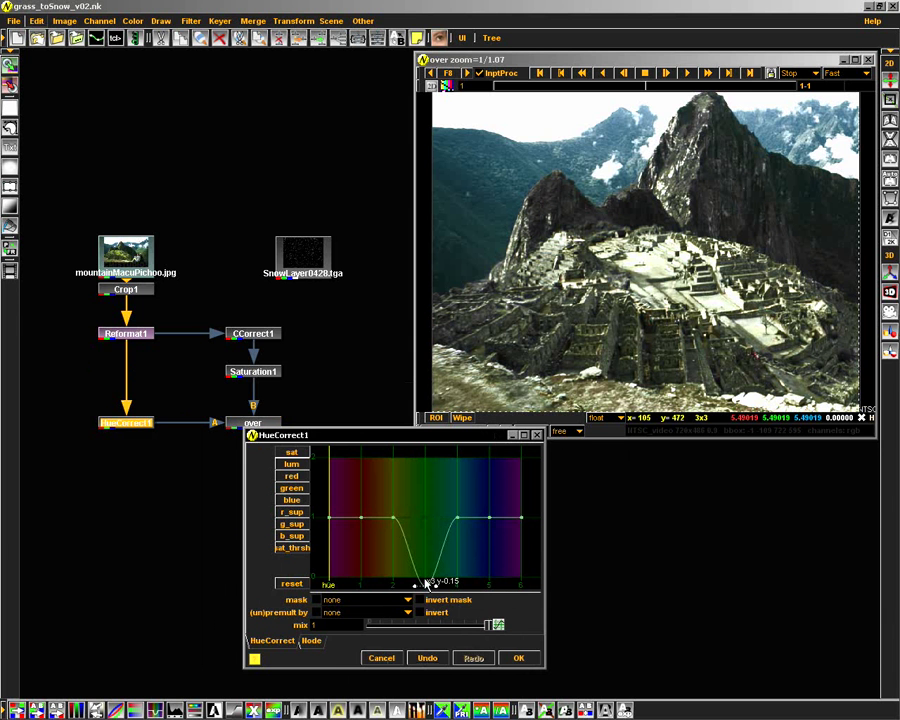
left_click_drag(394, 520, 394, 552)
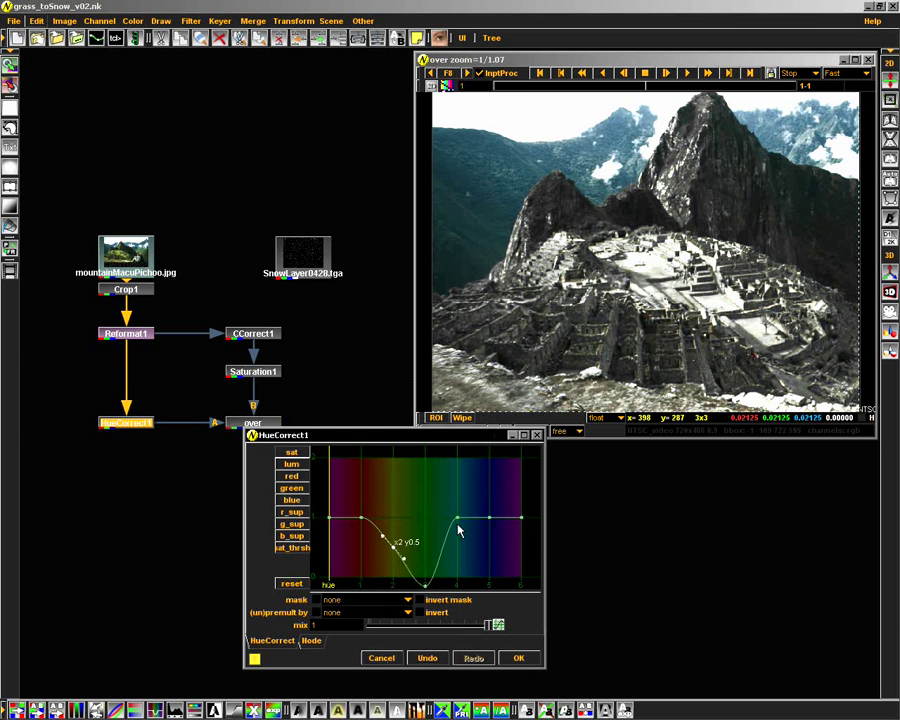
left_click_drag(458, 519, 427, 574)
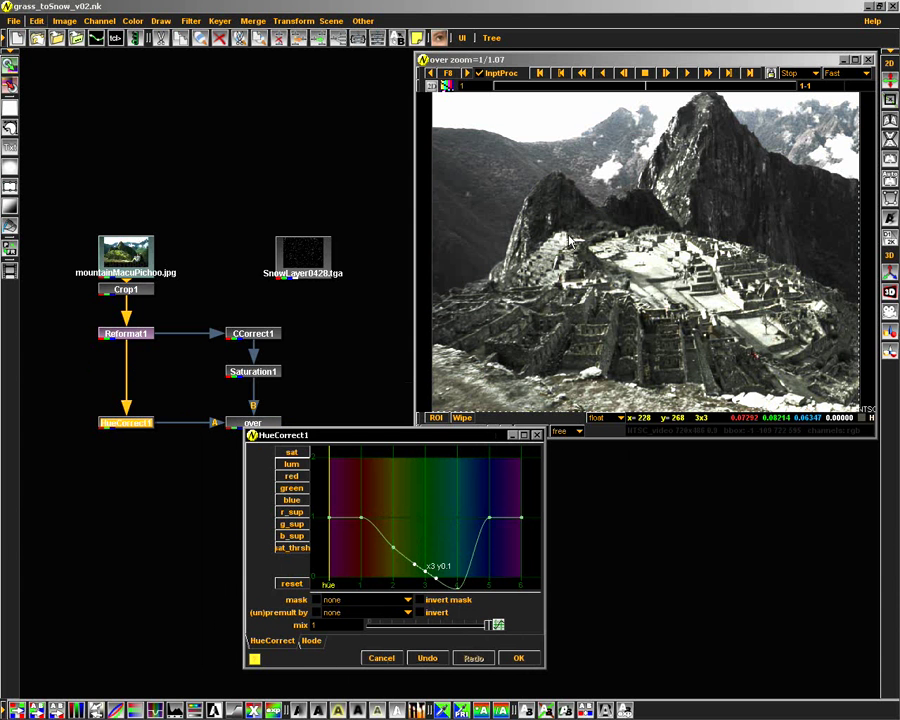
left_click(522, 657)
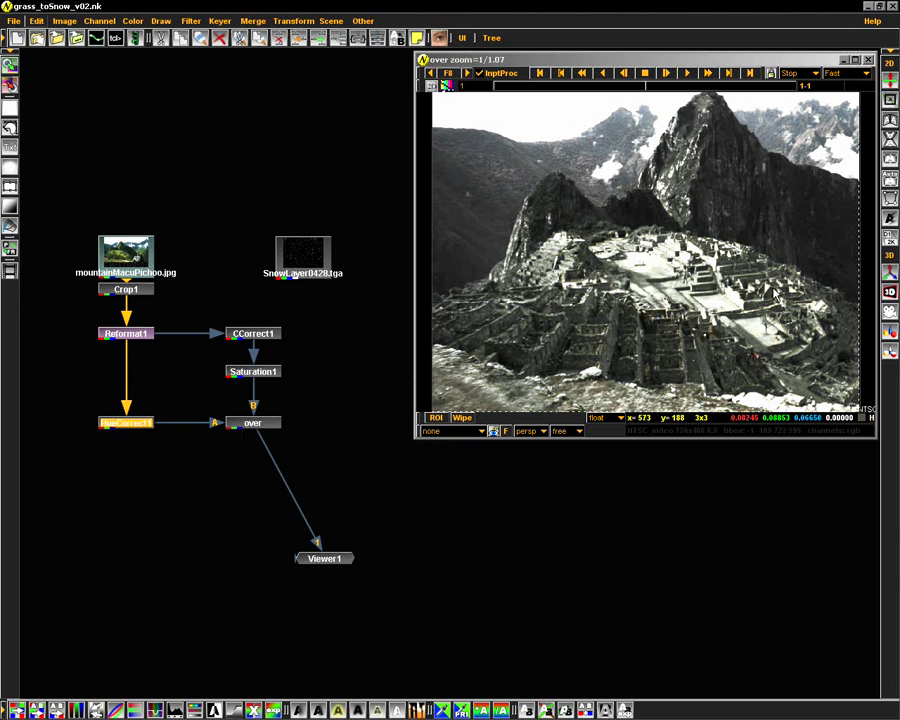
Set CCorrect1's master contrast to 4.6 and master gamma to 0.5
double_click(265, 338)
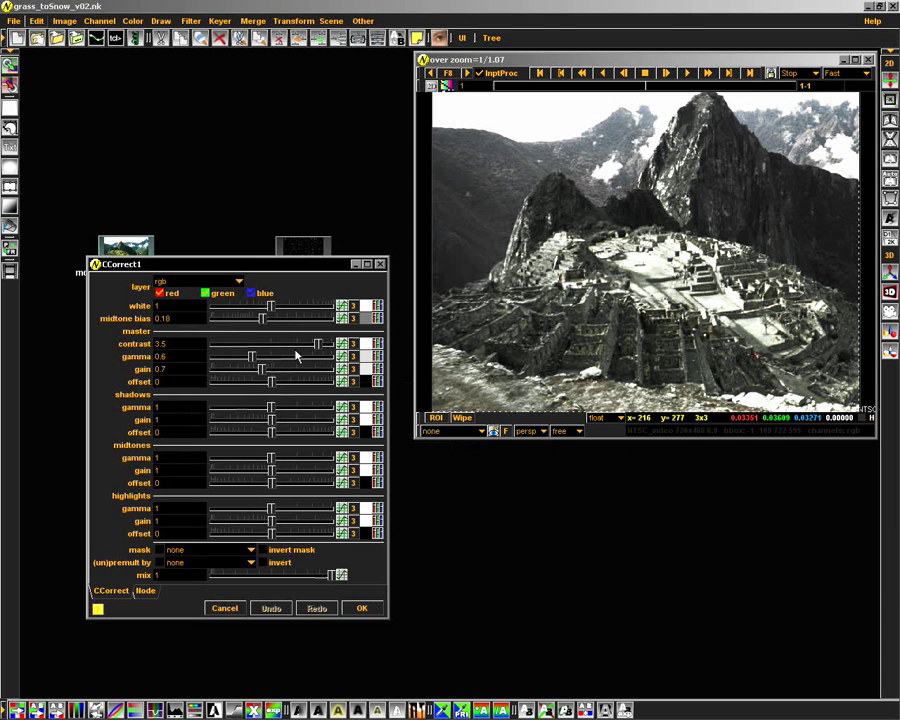
mouse_move(316, 344)
left_mouse_down()
mouse_move(305, 355)
mouse_move(330, 358)
left_mouse_up()
mouse_move(251, 357)
left_mouse_down()
mouse_move(304, 364)
mouse_move(239, 362)
mouse_move(245, 358)
left_mouse_up()
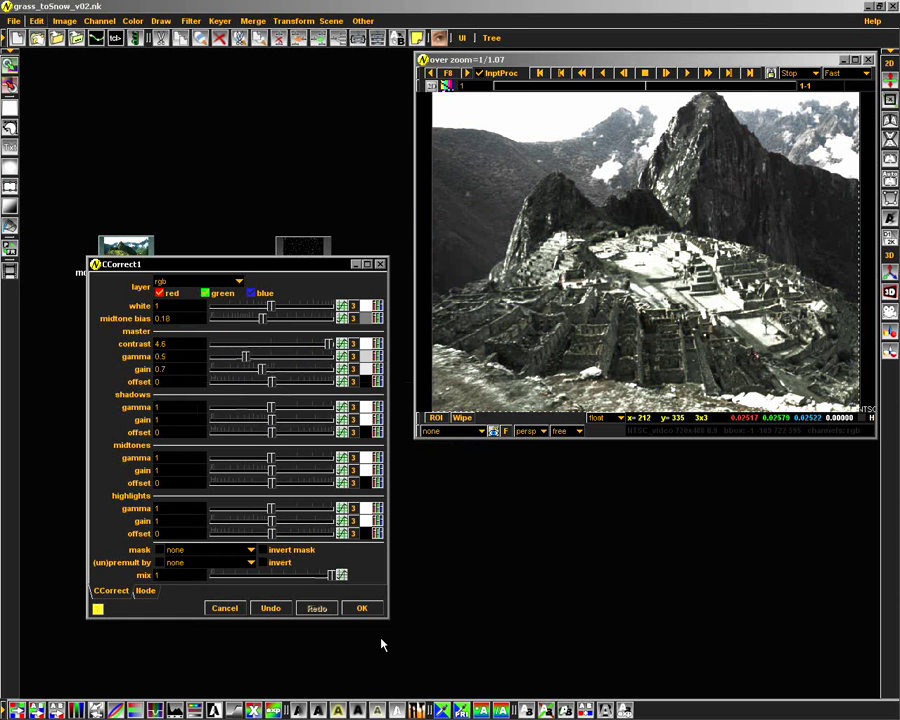
left_click(361, 608)
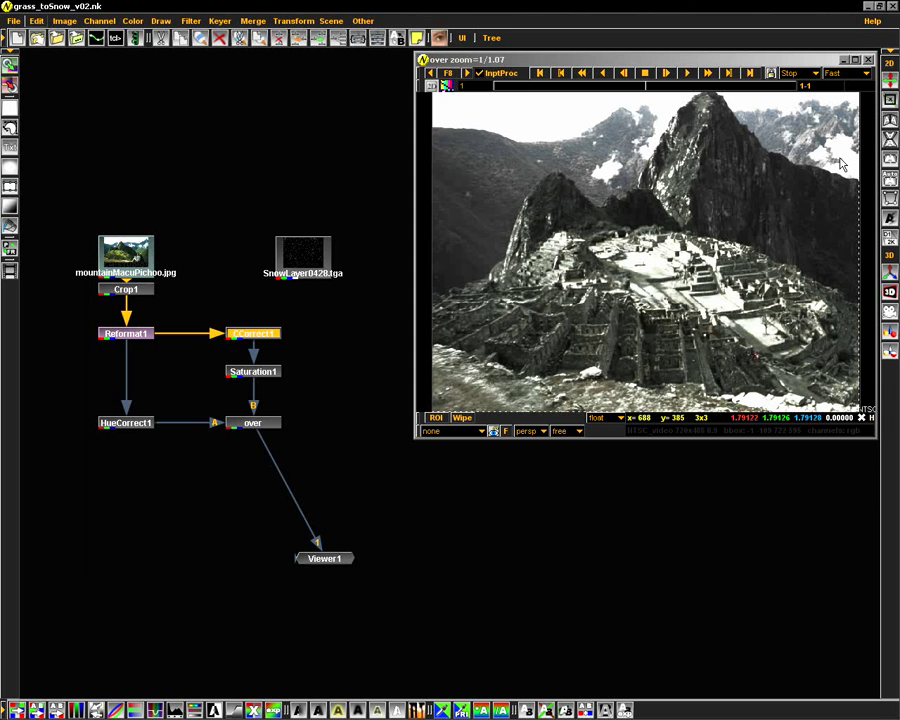
Add a Glow filter after the merge with its default settings and place it a little below the merge node
left_click(261, 425)
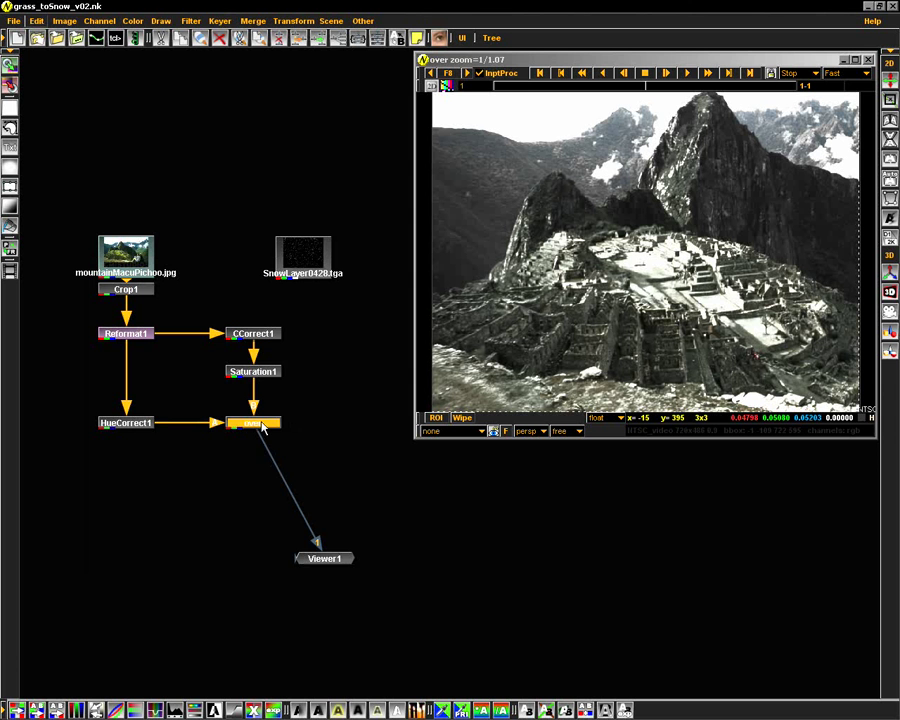
right_click(238, 375)
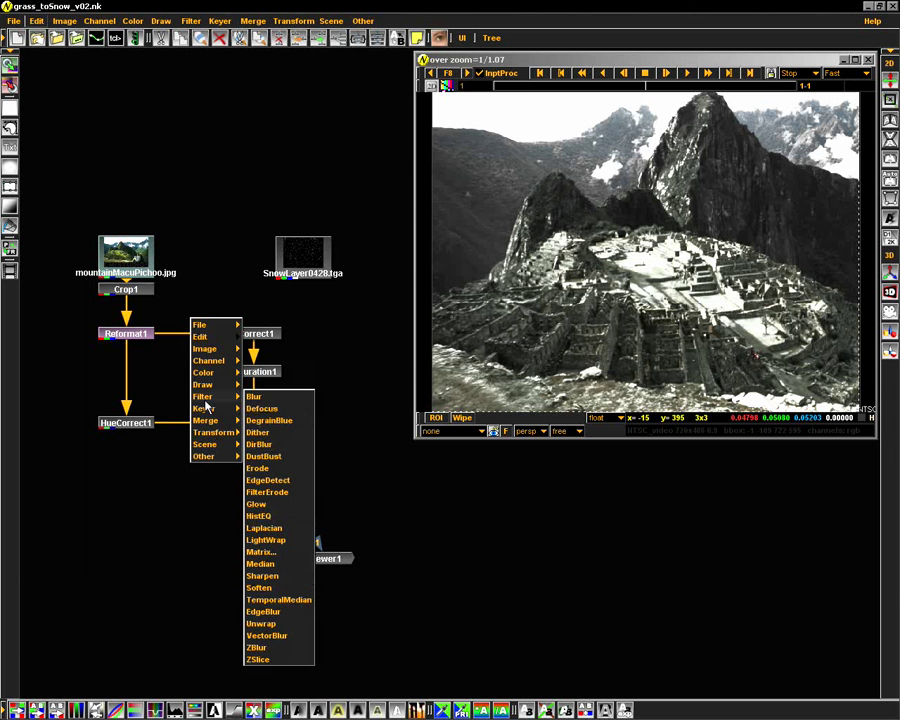
left_click(262, 505)
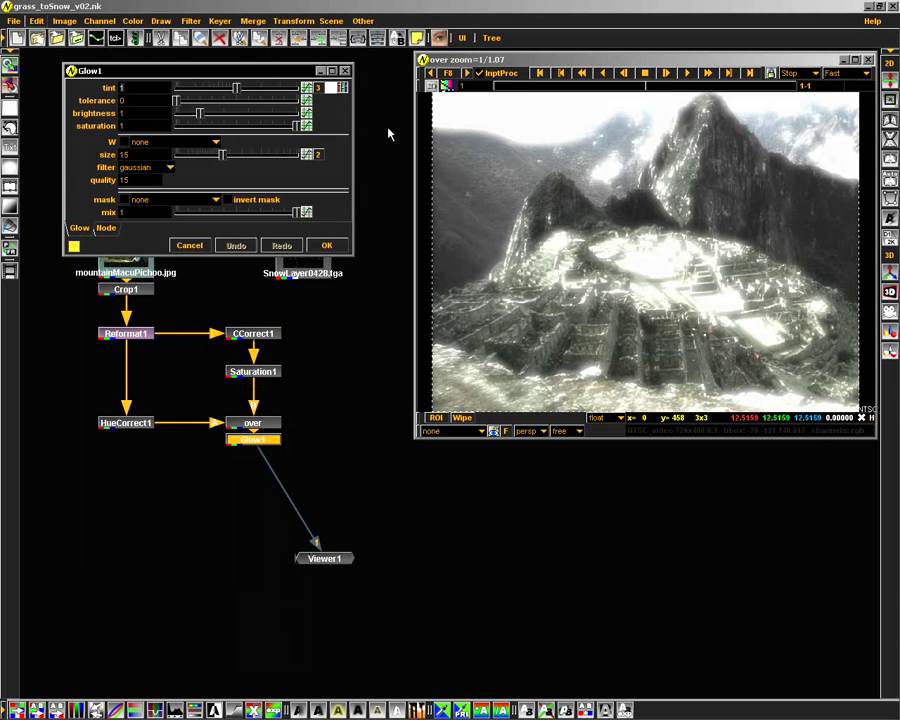
left_click(326, 245)
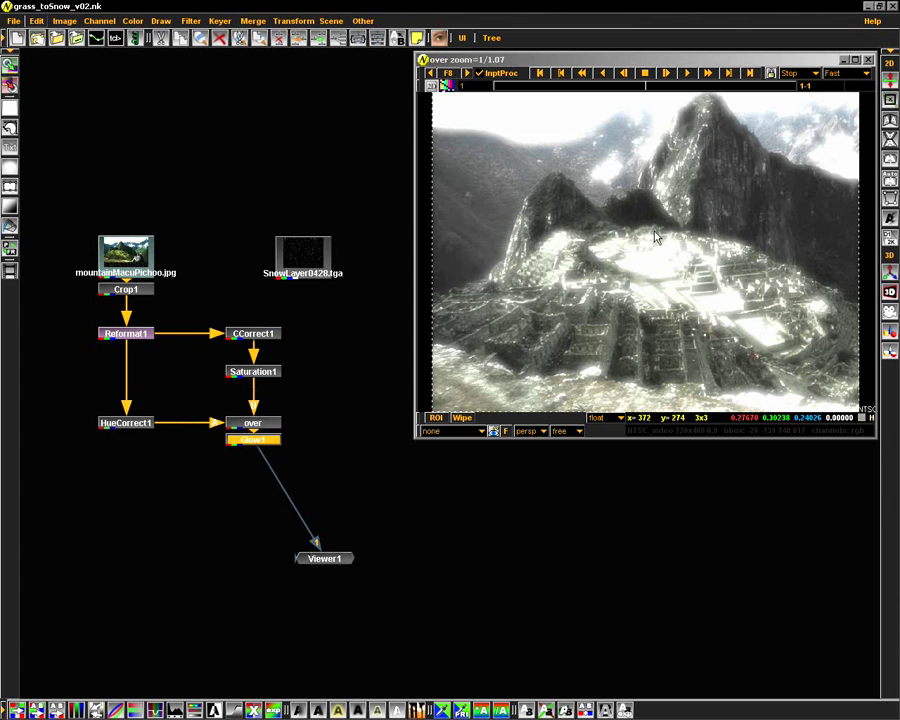
left_click_drag(255, 446, 252, 497)
Move Glow1 farther below the merge node and insert a Bezier node directly after the merge
left_click(253, 423)
left_click(267, 489)
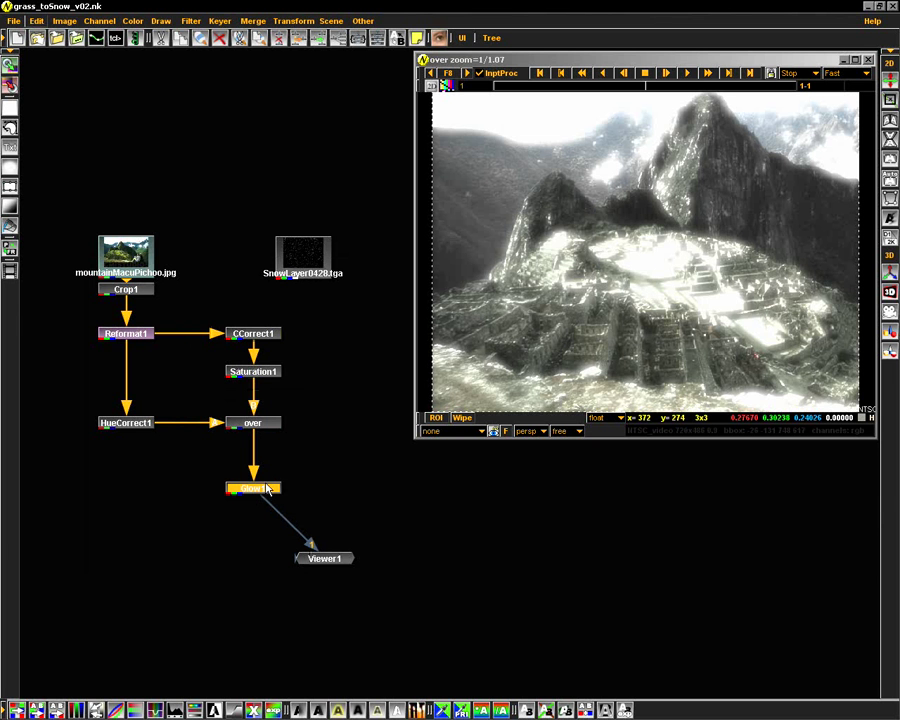
left_click(276, 422)
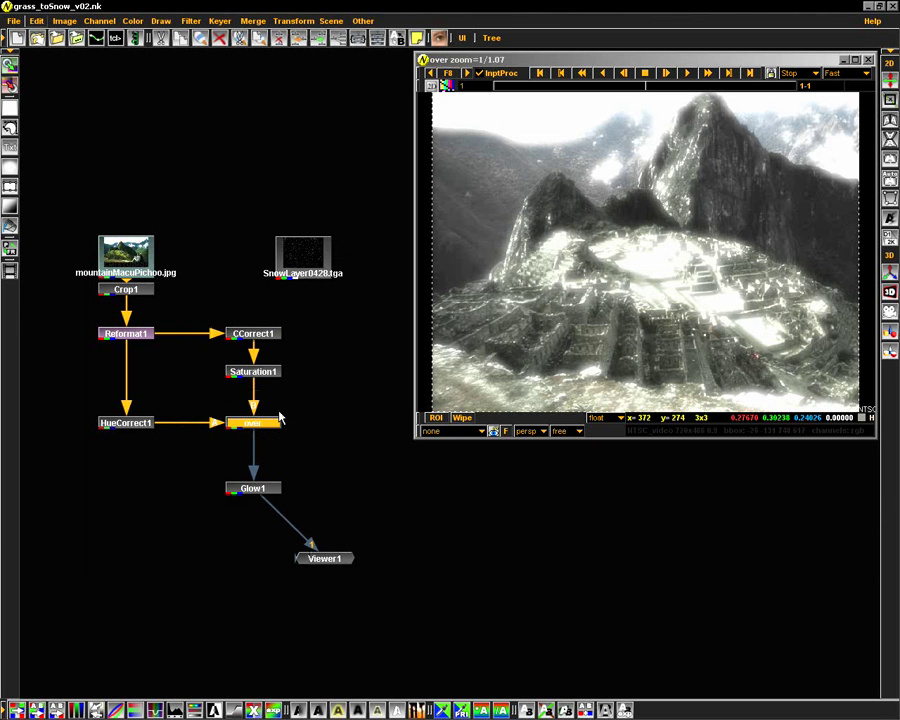
left_click(9, 128)
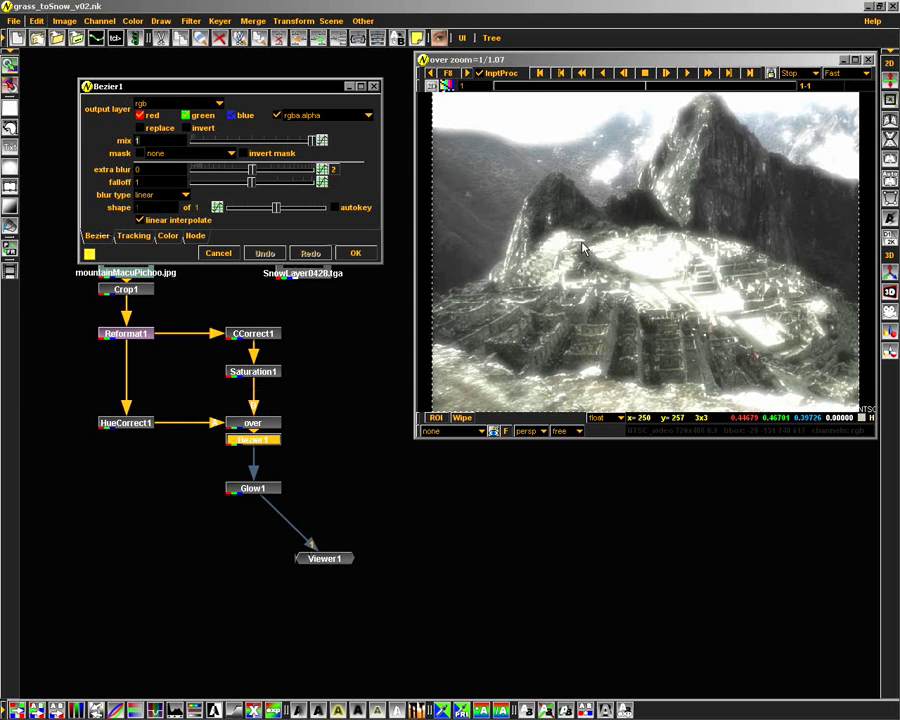
Draw a closed Bezier shape covering the sky and mountain tops, with its outer points beyond the image's upper and side edges
scroll(654, 208, "down", 2)
scroll(660, 210, "up", 1)
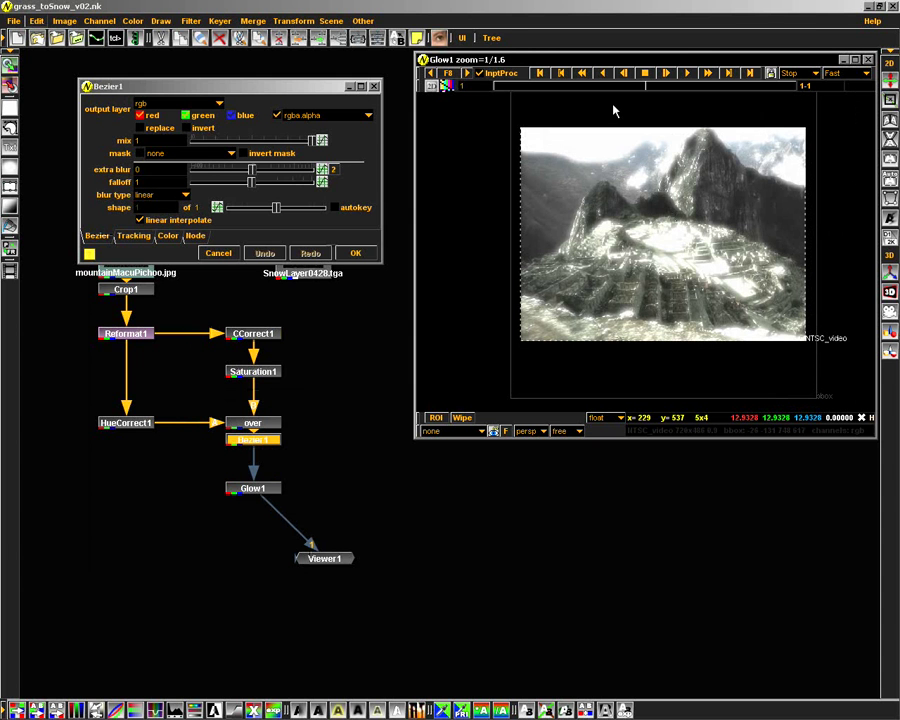
left_click_drag(498, 160, 521, 161)
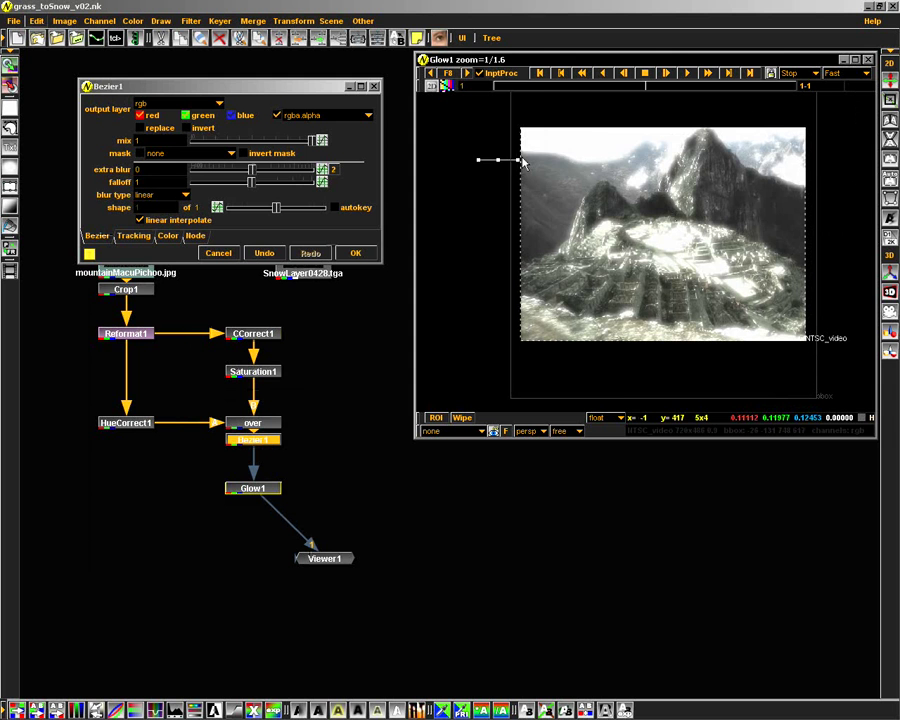
left_click(588, 162)
left_click(649, 158)
left_click(718, 162)
left_click(819, 167)
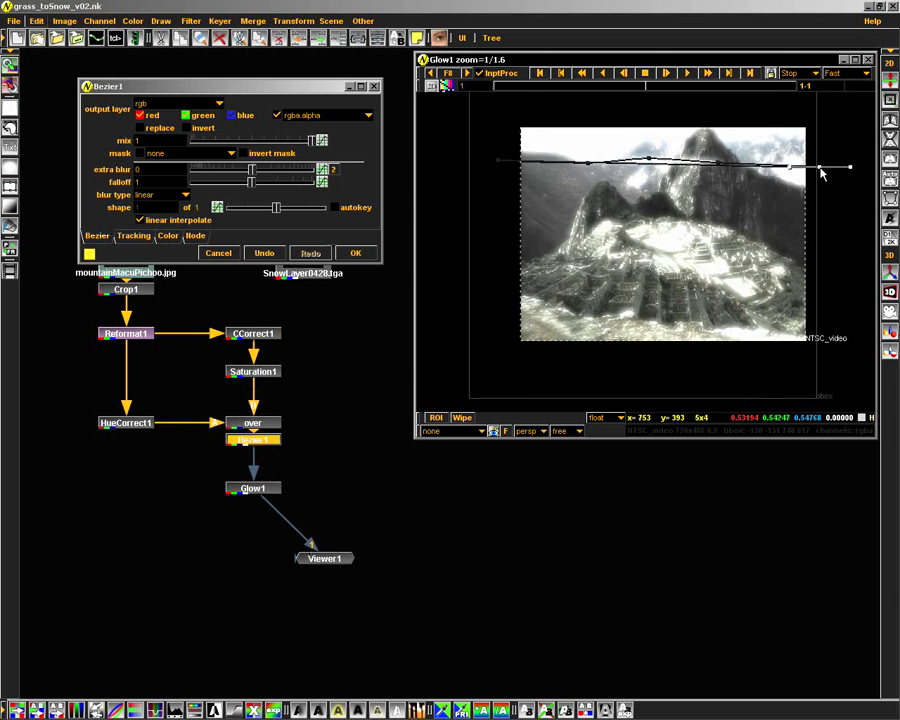
left_click_drag(820, 104, 865, 104)
left_click_drag(500, 104, 545, 97)
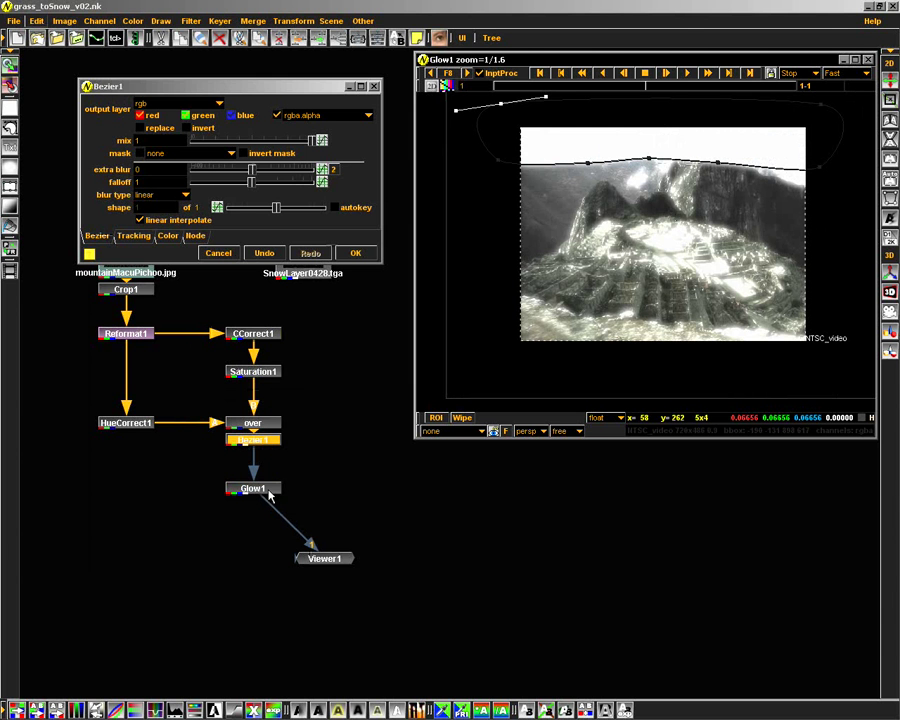
Output Bezier1 to a new layer named cloud with a single channel named layer
left_click(220, 104)
left_click(200, 126)
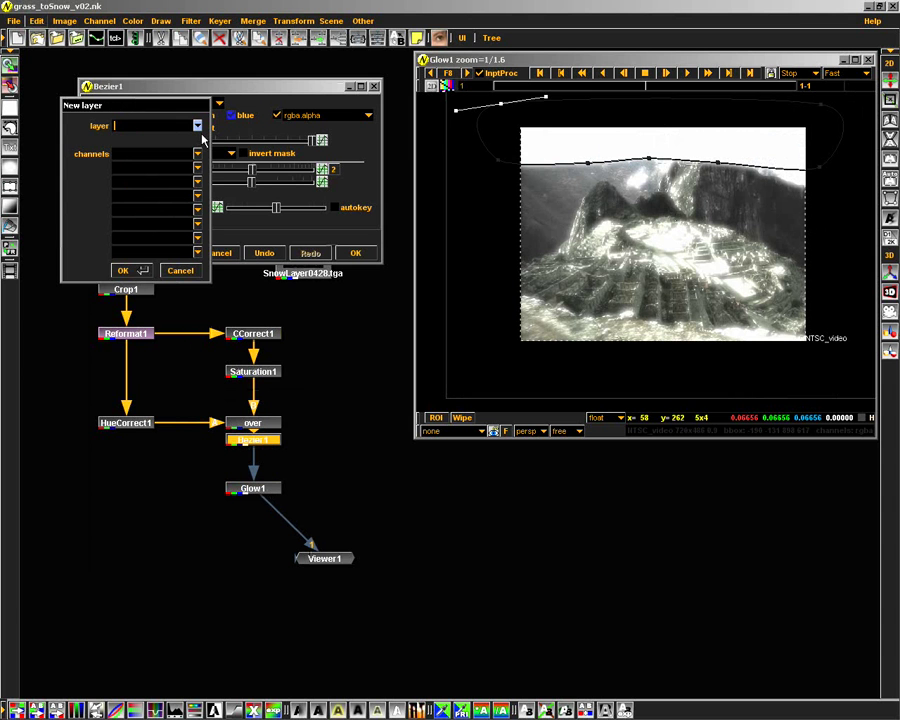
type("cloud")
key("Tab")
type("laer")
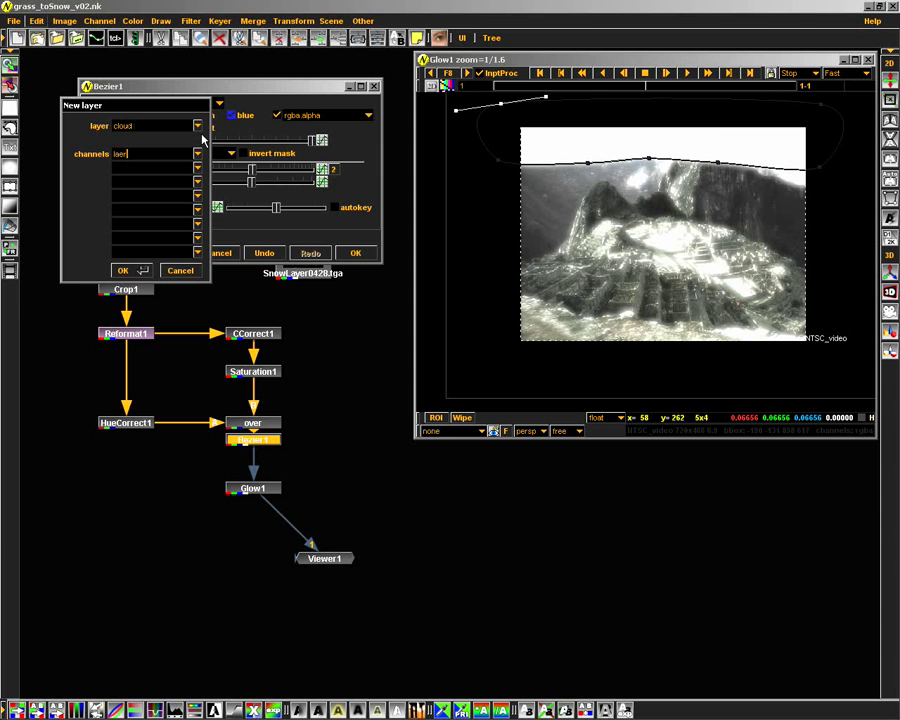
key("BackSpace")
key("BackSpace")
key("BackSpace")
type("ayer")
left_click(146, 273)
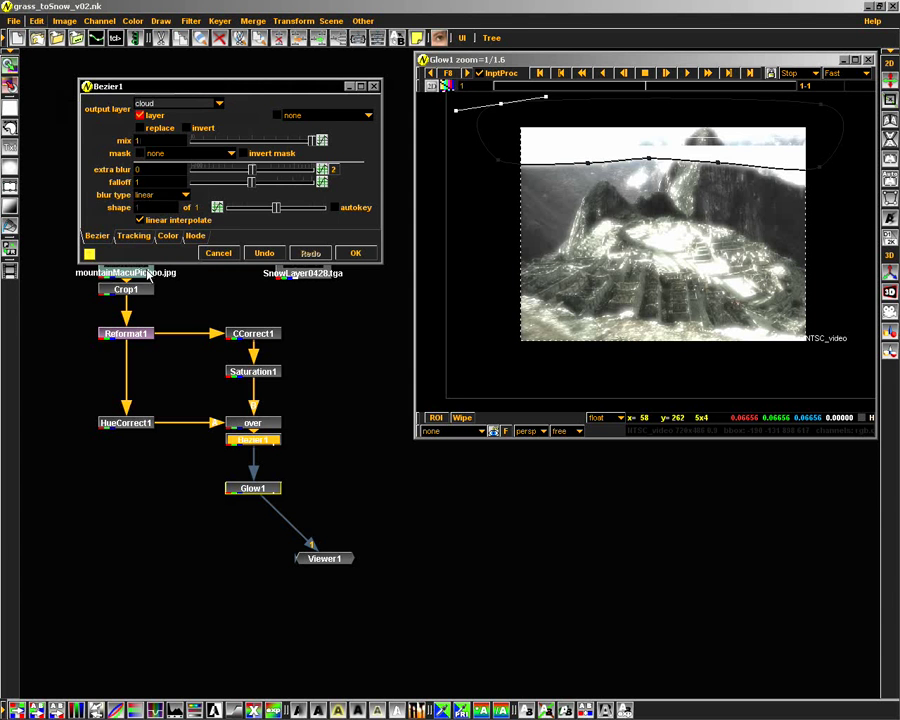
left_click(355, 253)
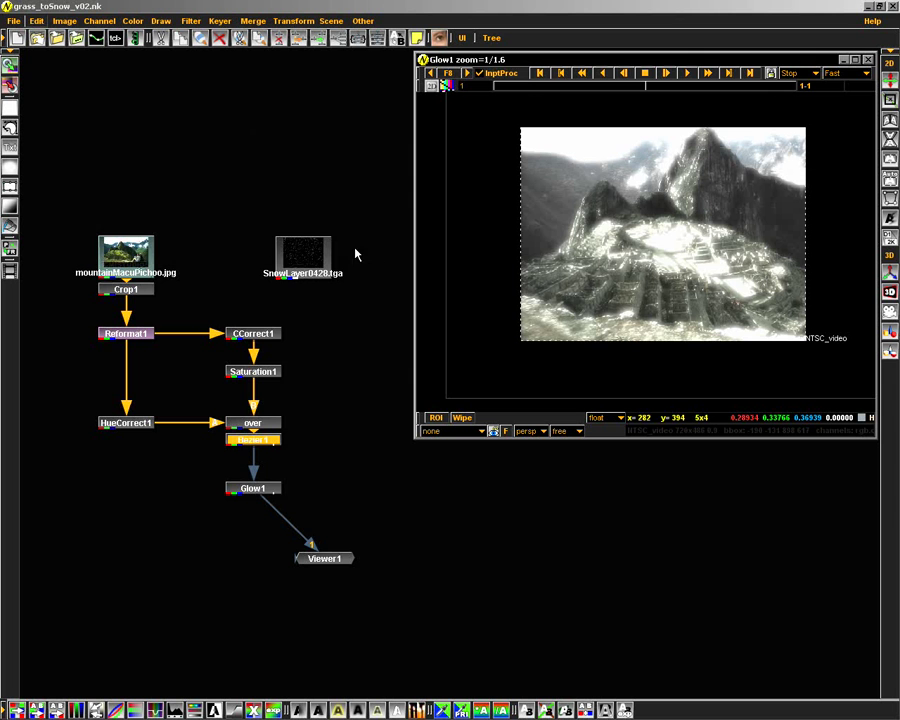
Set Glow1's W channel to cloud.layer so the Bezier shape limits the glow
left_click(252, 488)
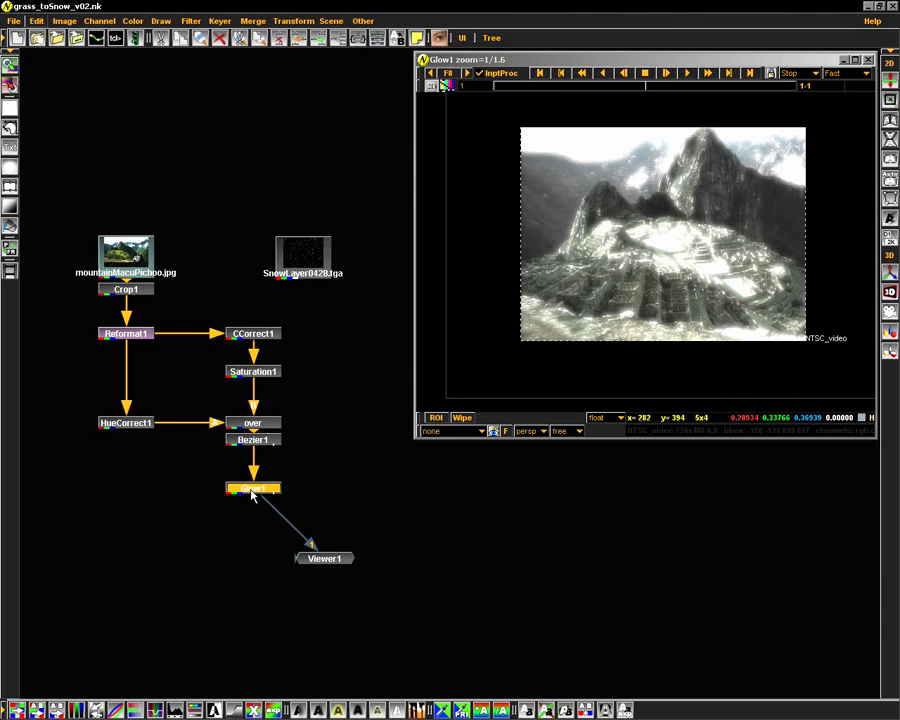
double_click(252, 489)
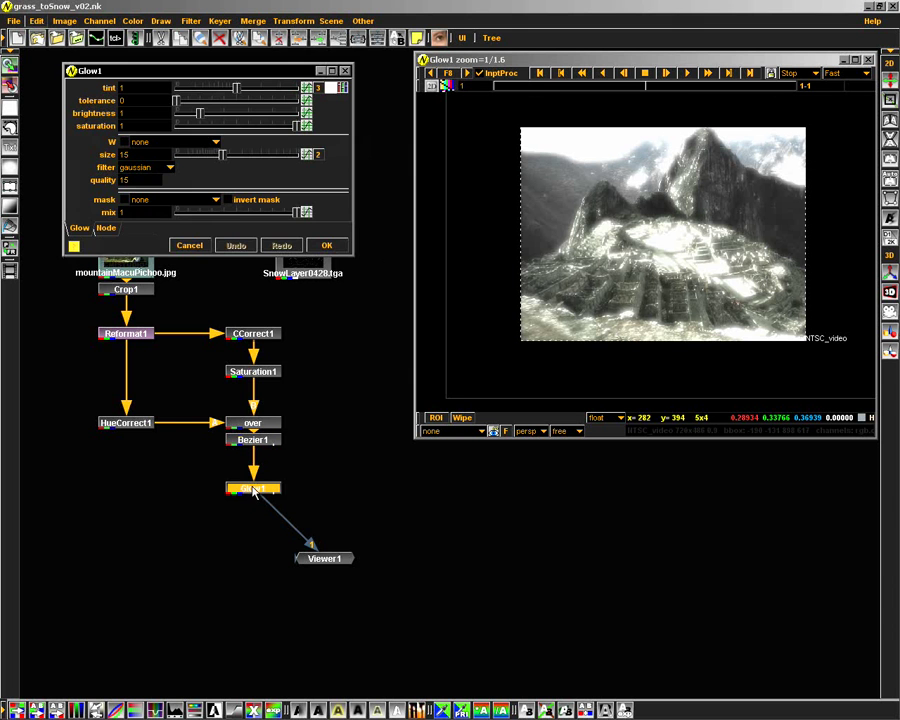
left_click(203, 147)
left_click(188, 211)
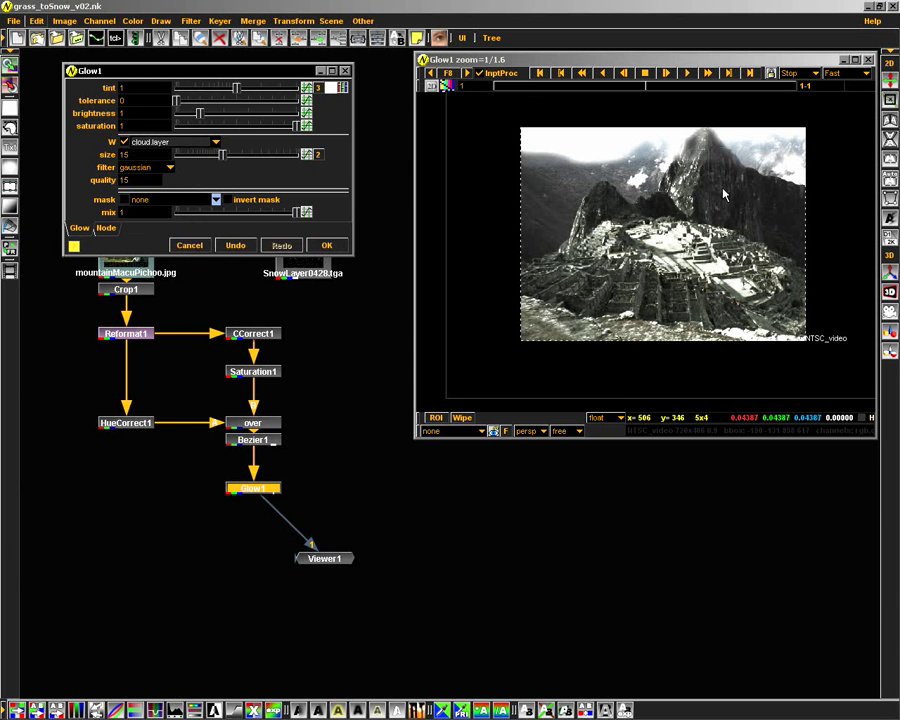
left_click(326, 245)
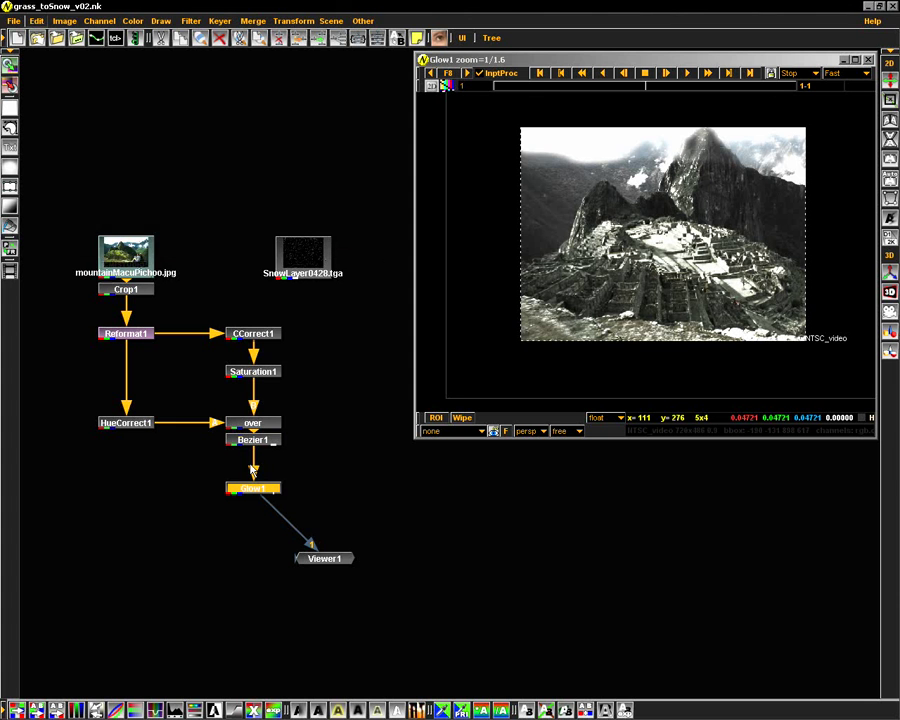
Lower the Bezier shape's three inner lower-edge points so it reaches slightly farther down the mountains
double_click(253, 440)
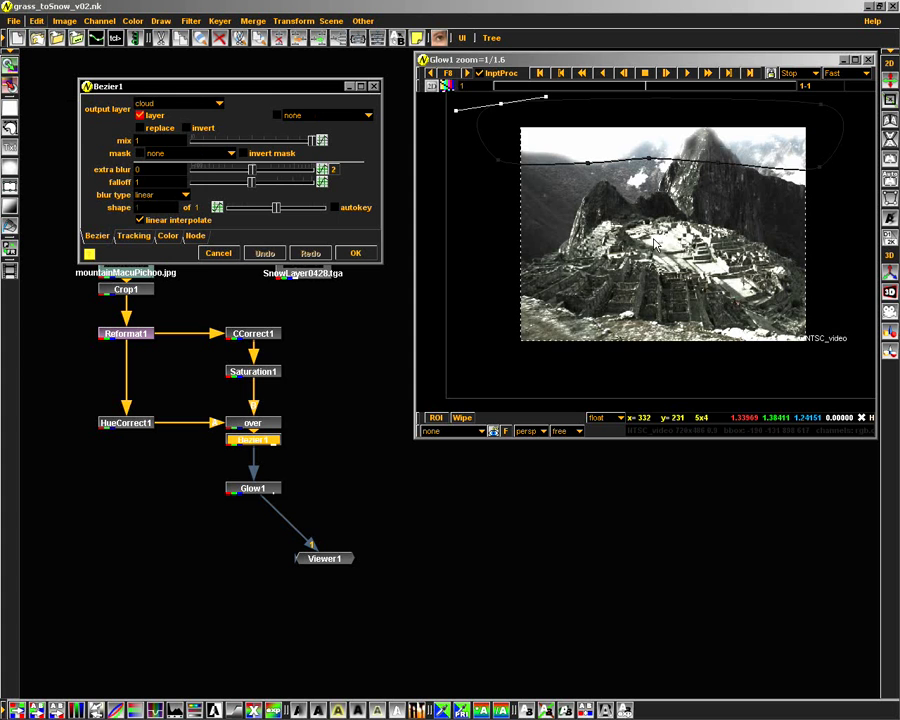
scroll(658, 252, "up", 2)
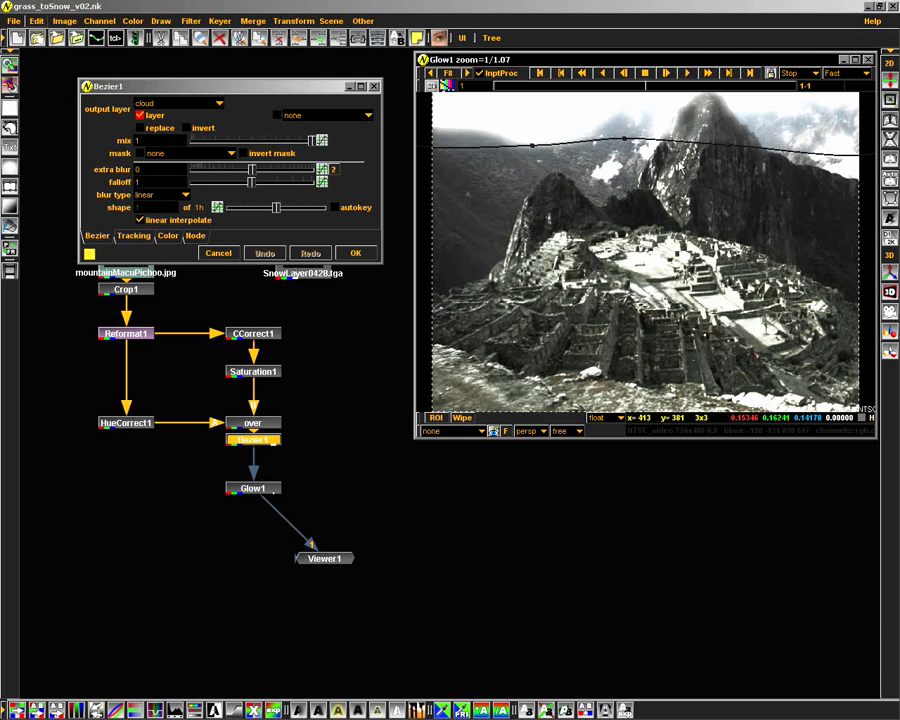
left_click_drag(625, 142, 620, 170)
left_click_drag(731, 150, 738, 163)
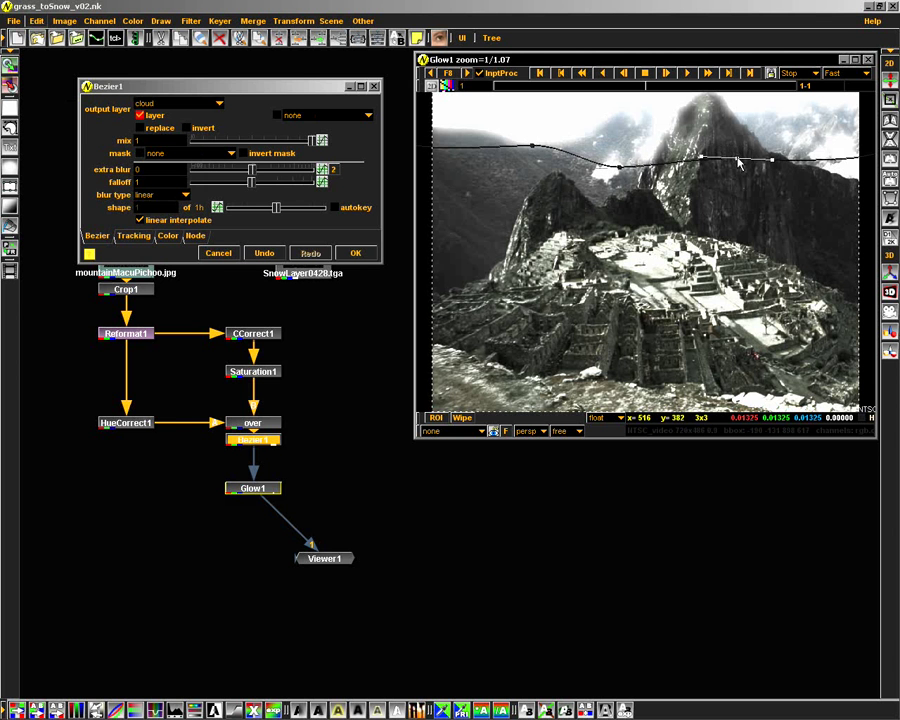
left_click_drag(533, 147, 512, 158)
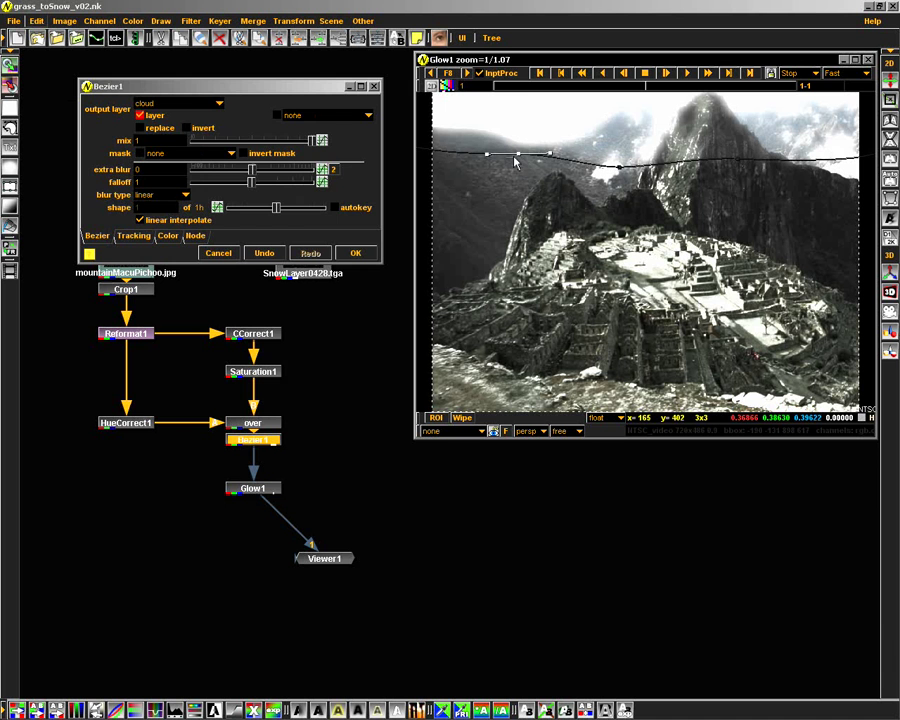
Give Bezier1 a linear color ramp with point 1 at x 102, y 485 and point 0 at x 104, y 393
left_click(167, 235)
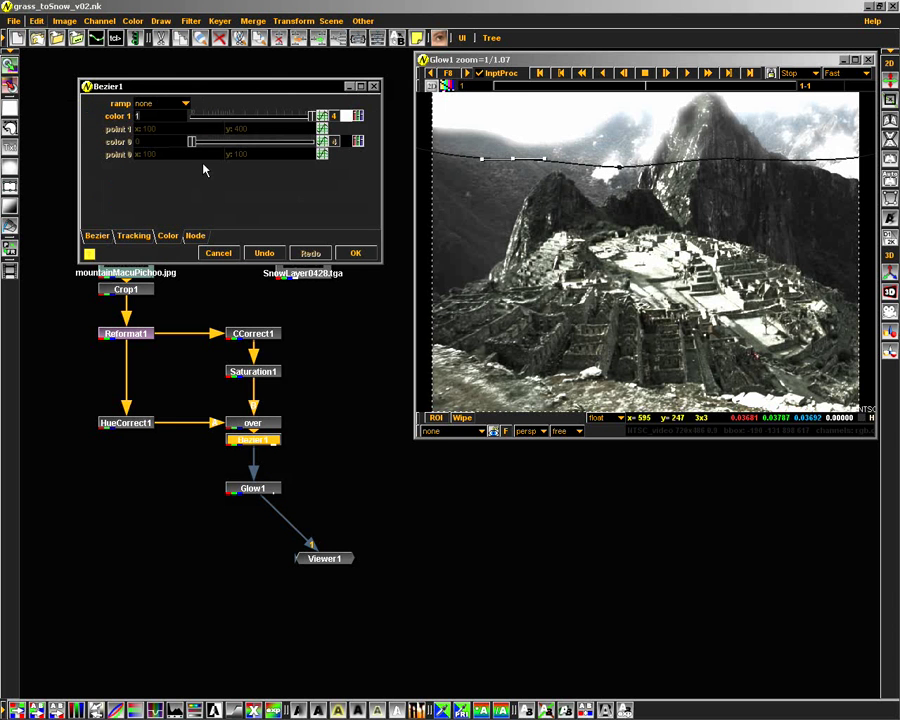
left_click(178, 103)
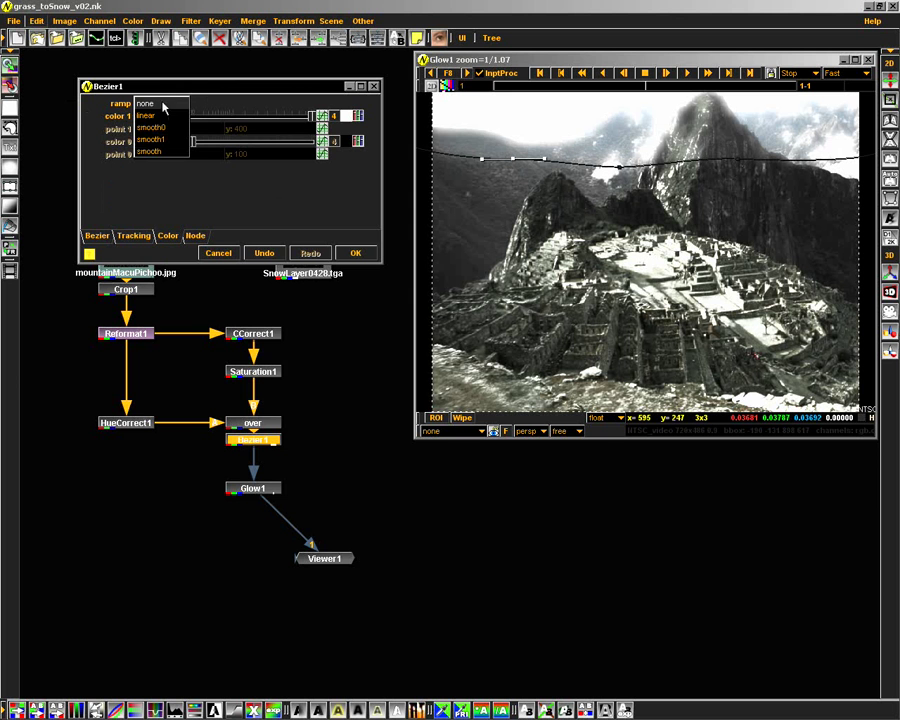
left_click(166, 115)
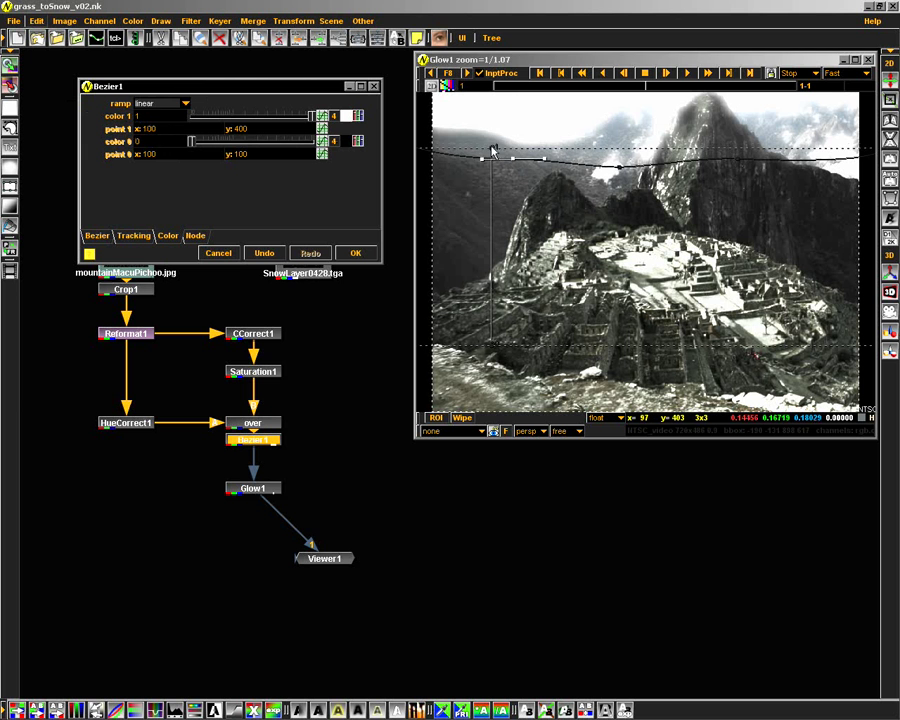
left_click_drag(492, 150, 493, 96)
left_click_drag(491, 345, 497, 157)
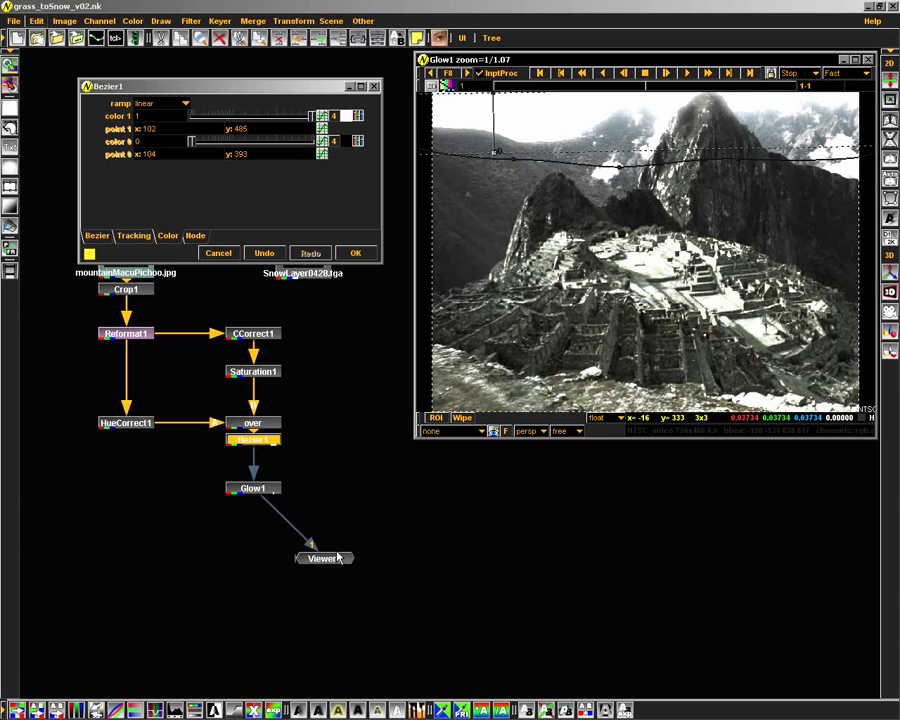
left_click(355, 254)
Compare the image with Glow1 disabled and enabled again
double_click(255, 487)
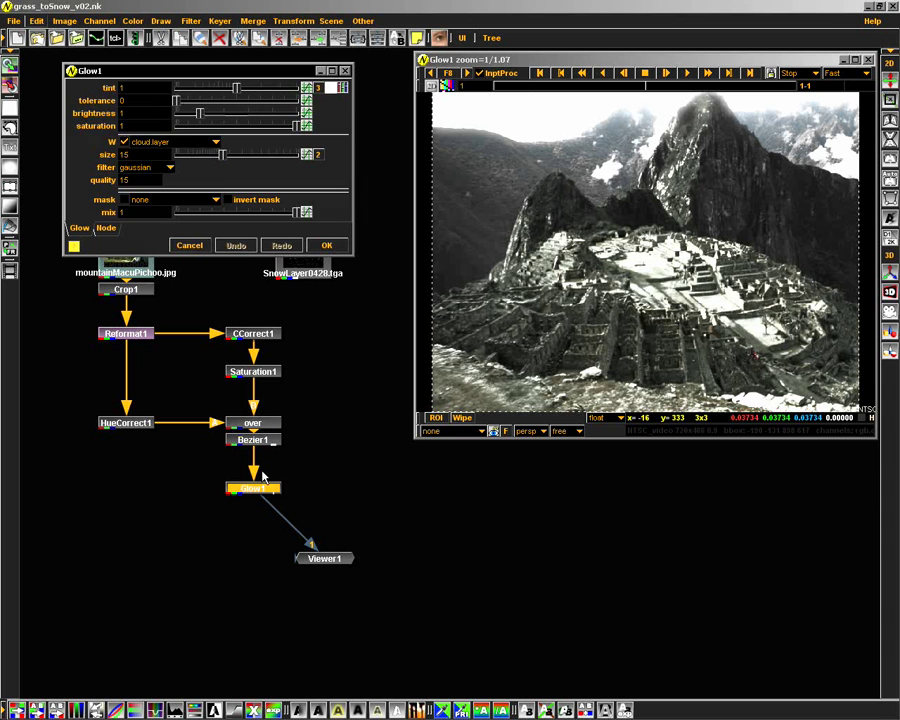
left_click(105, 227)
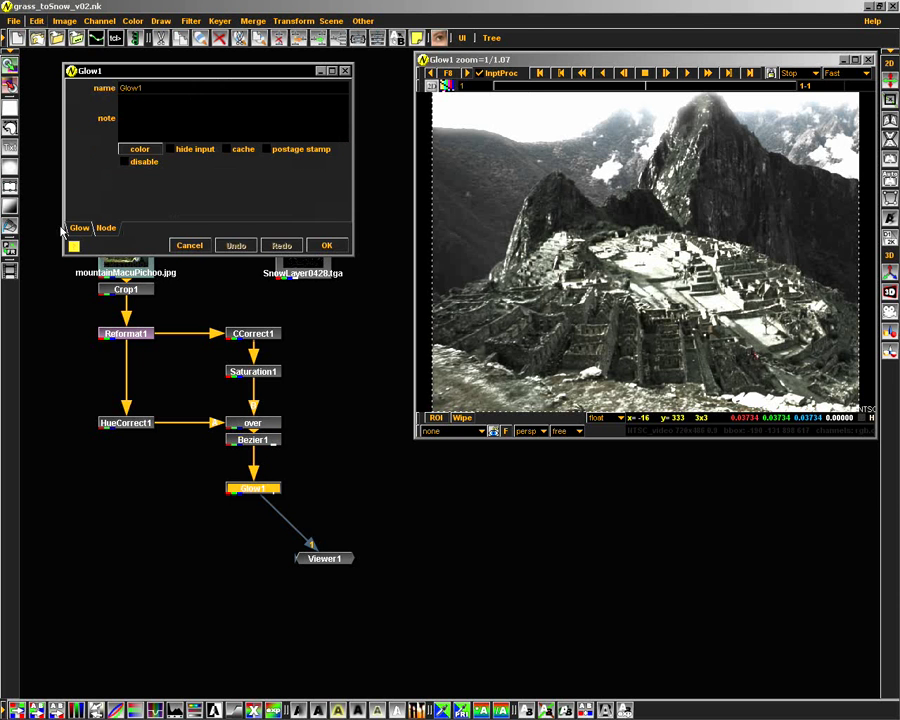
left_click(138, 162)
left_click(140, 162)
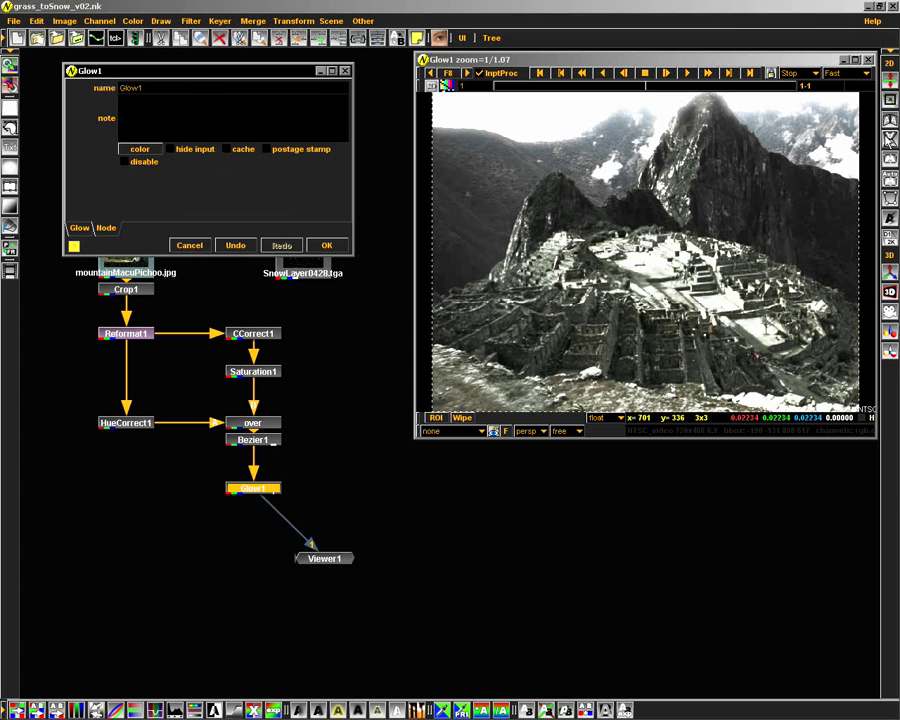
left_click(325, 247)
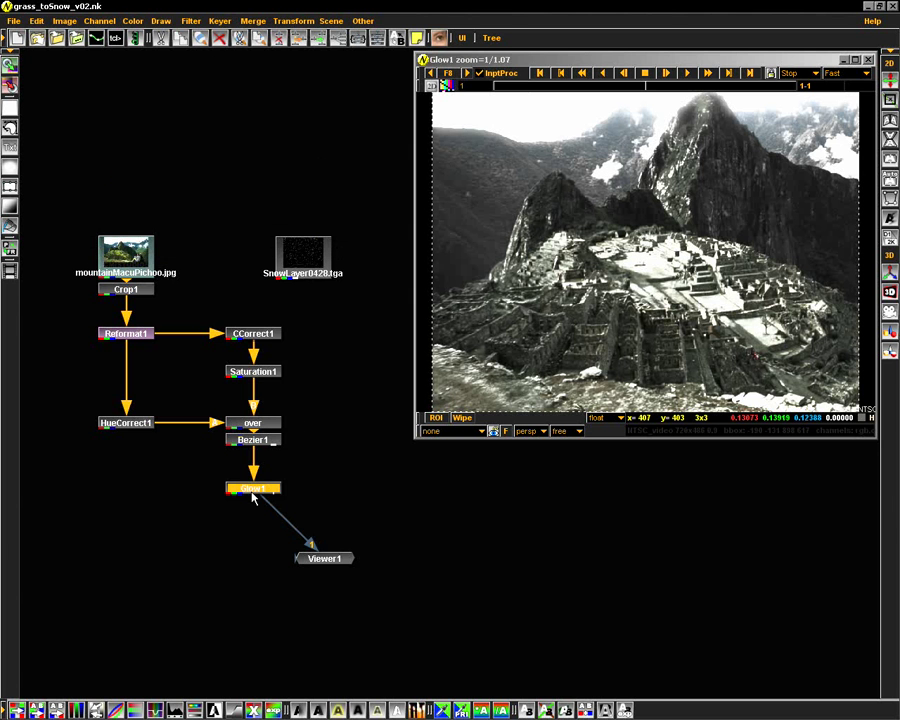
Spread out the SnowLayer0428.tga node, bring Glow1 closer to Bezier1 and add a Merge node after Glow1
left_click_drag(309, 256, 345, 263)
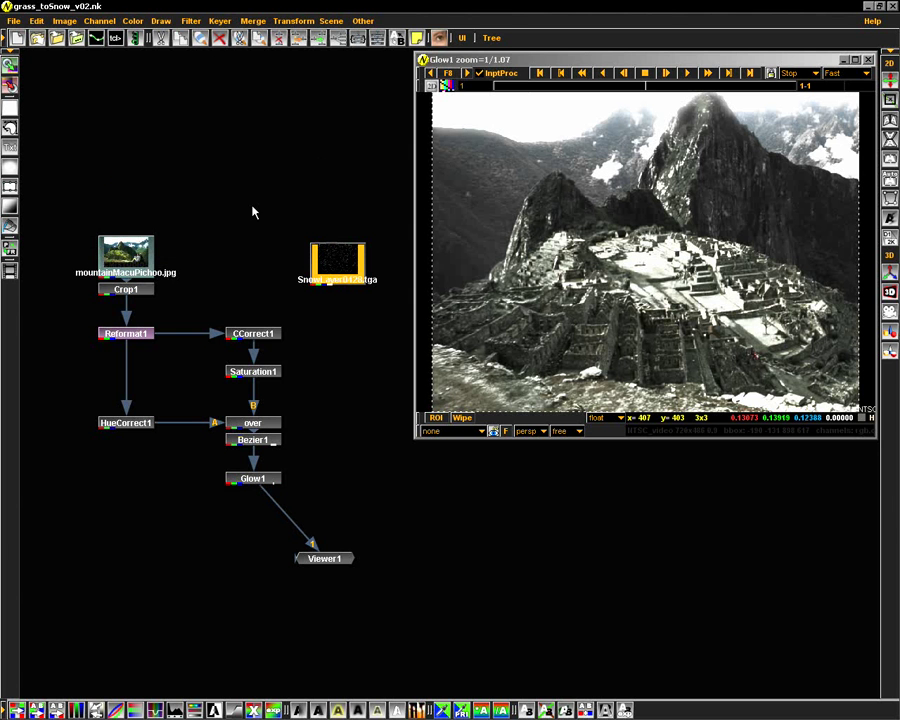
left_click(246, 479)
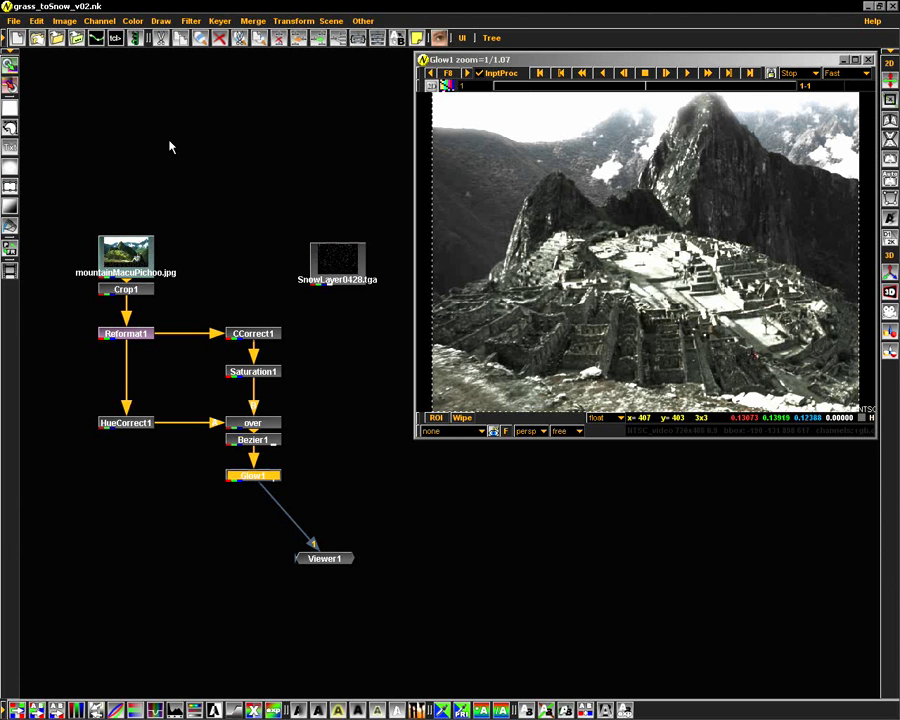
right_click(200, 504)
mouse_move(119, 423)
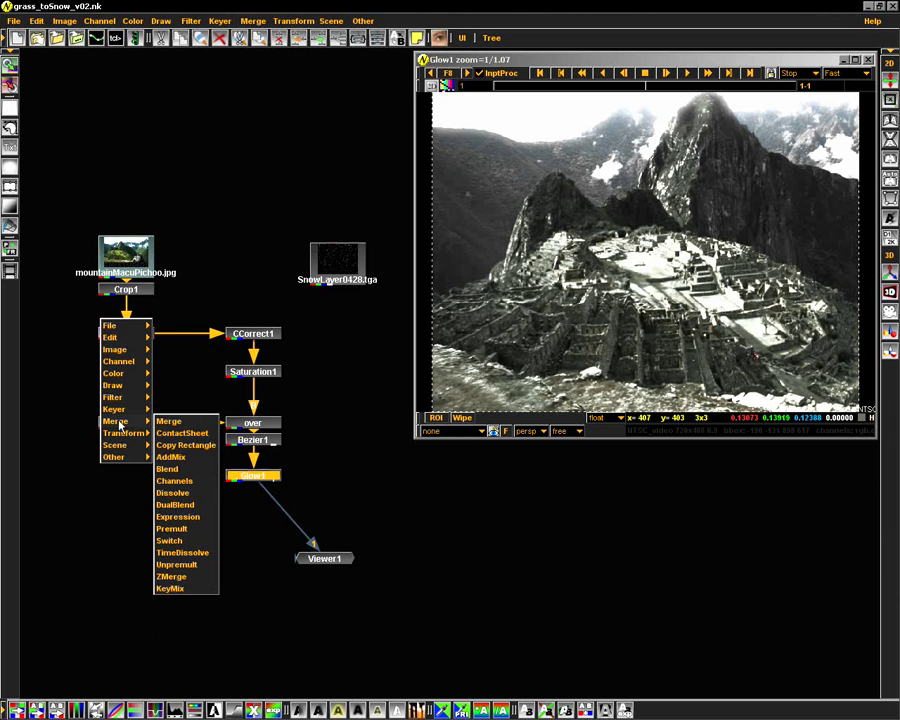
left_click(168, 421)
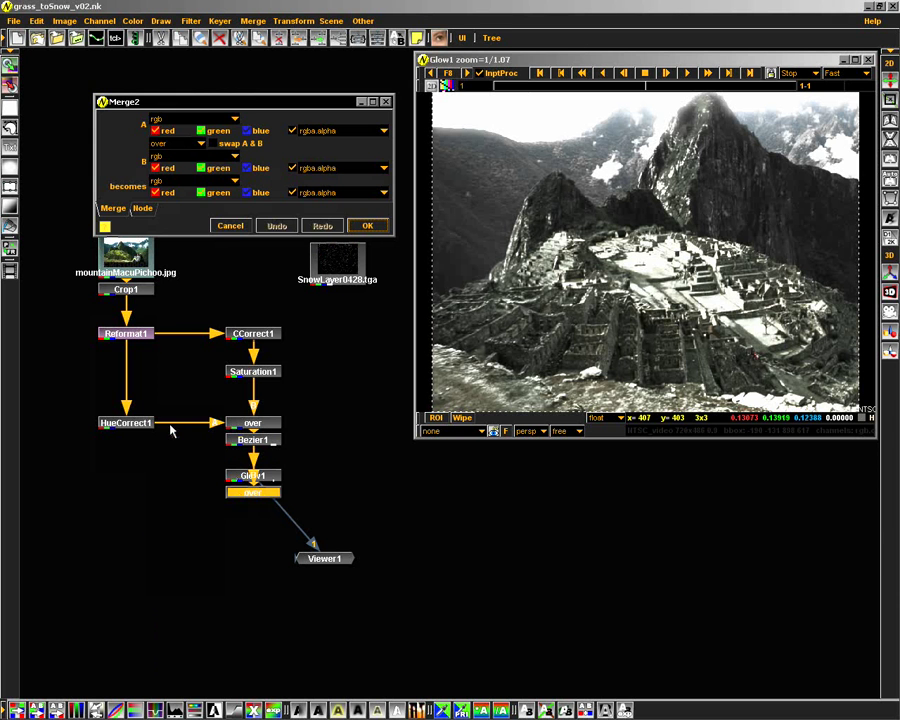
Connect SnowLayer0428.tga to the new over merge, align the merge beneath it and show the merge in the viewer
left_click_drag(253, 491, 350, 275)
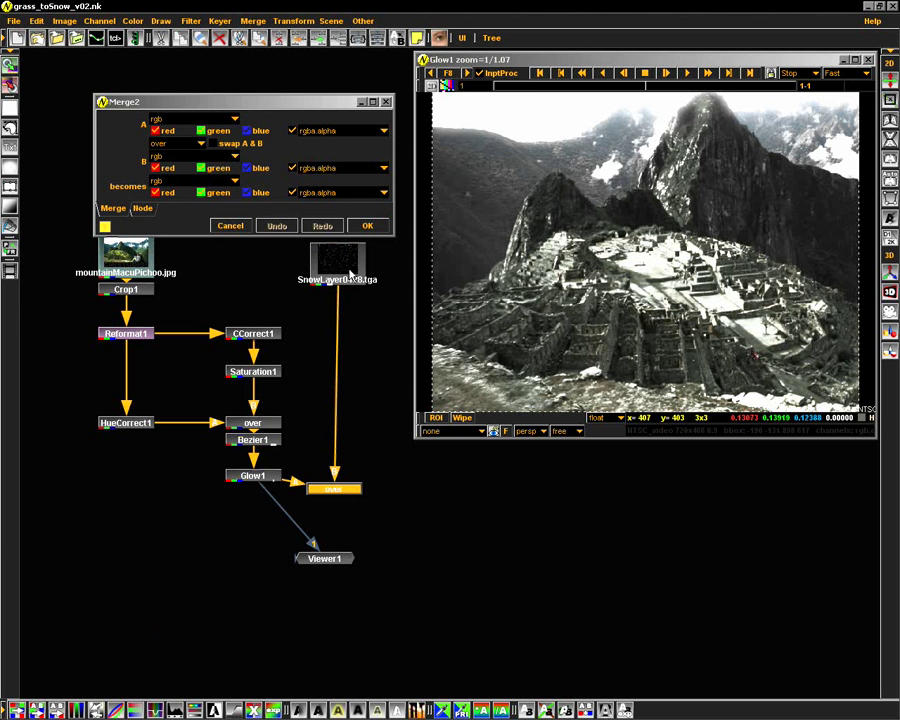
left_click_drag(336, 490, 341, 490)
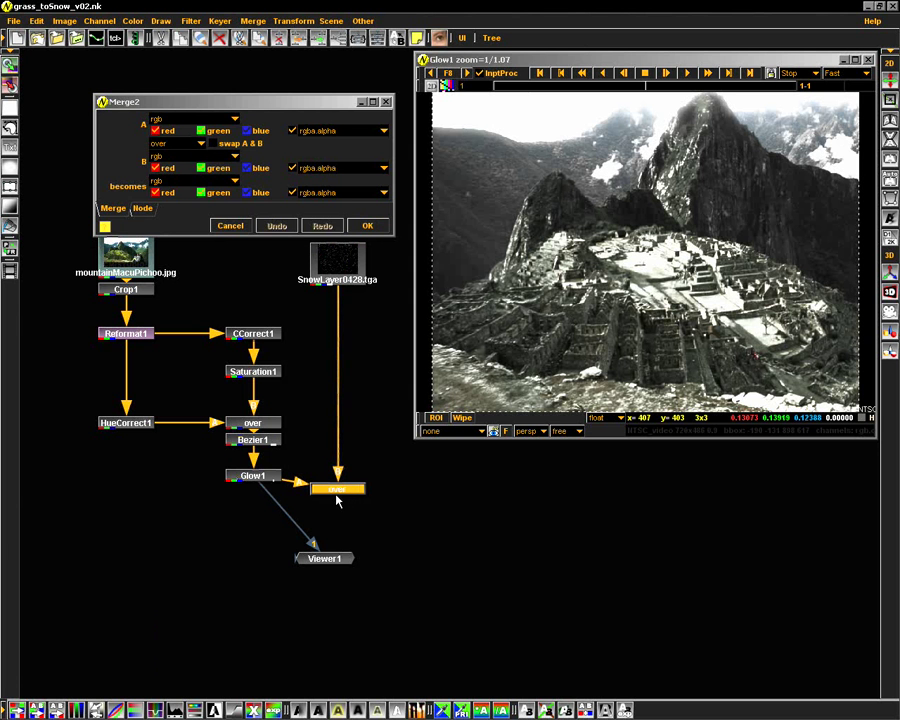
key("1")
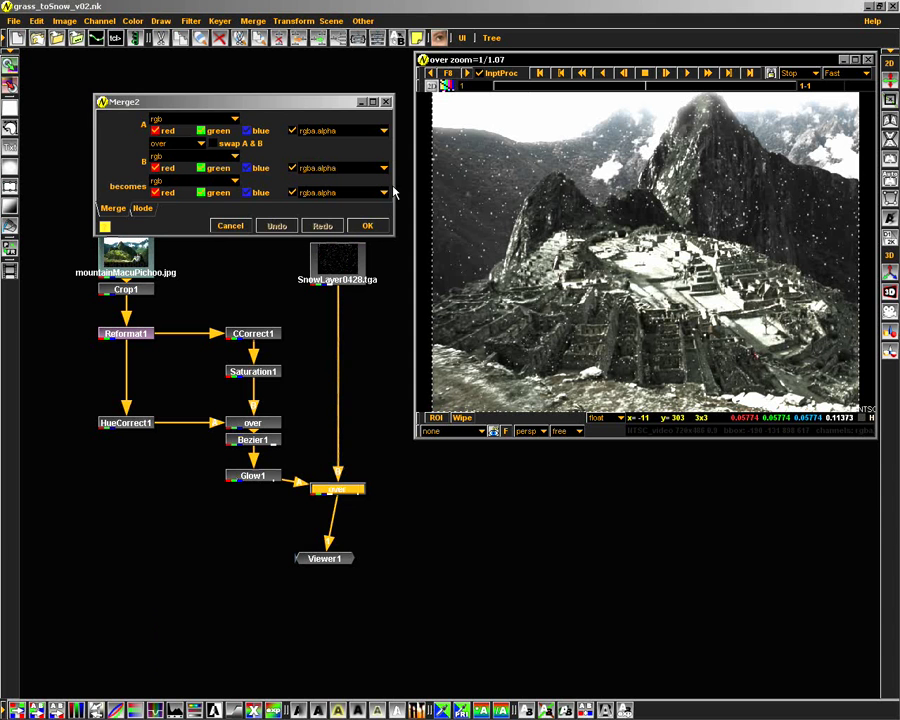
left_click(367, 226)
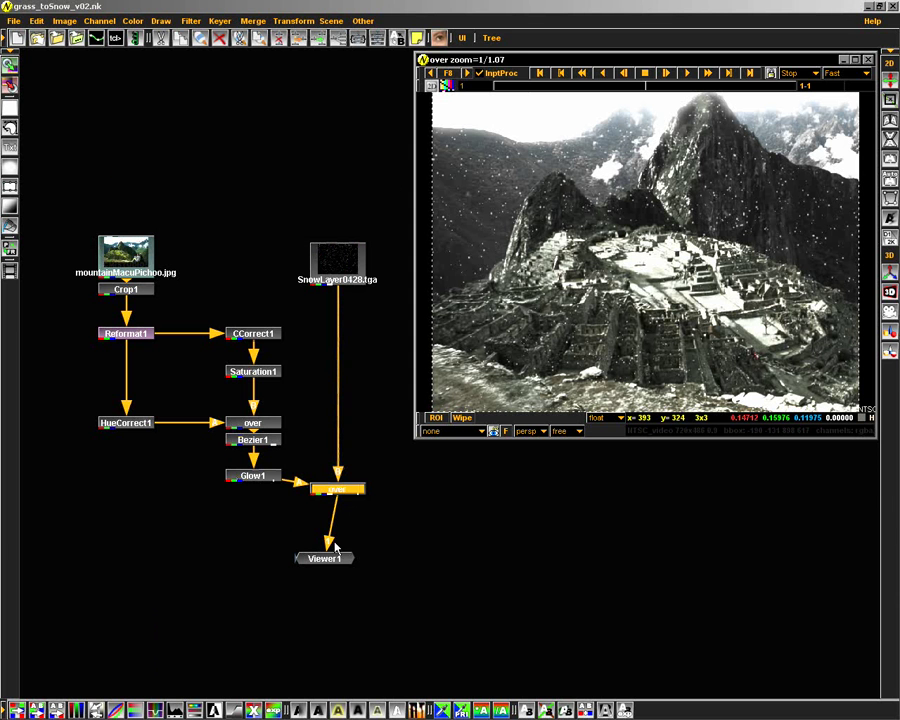
Align Viewer1 beneath the final over merge, move SnowLayer0428.tga slightly down and insert a DirBlur node after it
left_click_drag(325, 560, 338, 561)
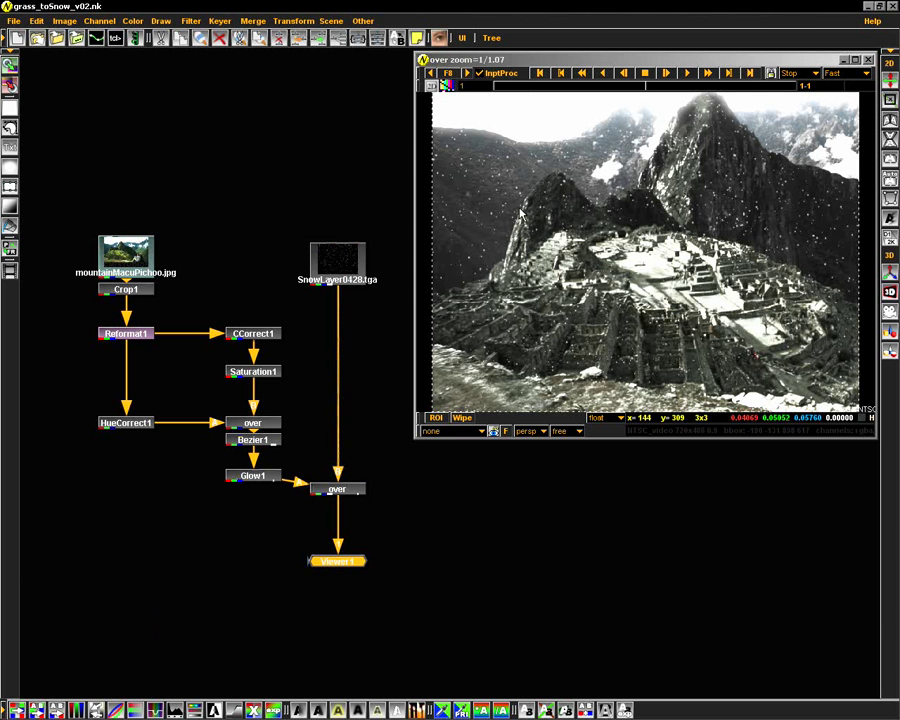
left_click_drag(347, 266, 346, 291)
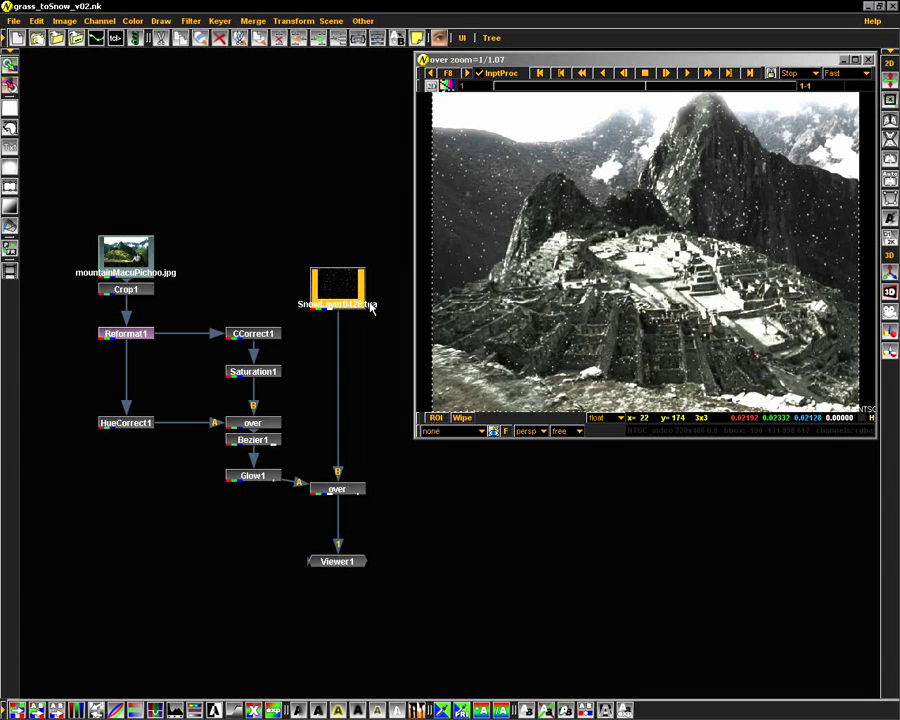
right_click(318, 290)
mouse_move(250, 273)
left_click(308, 322)
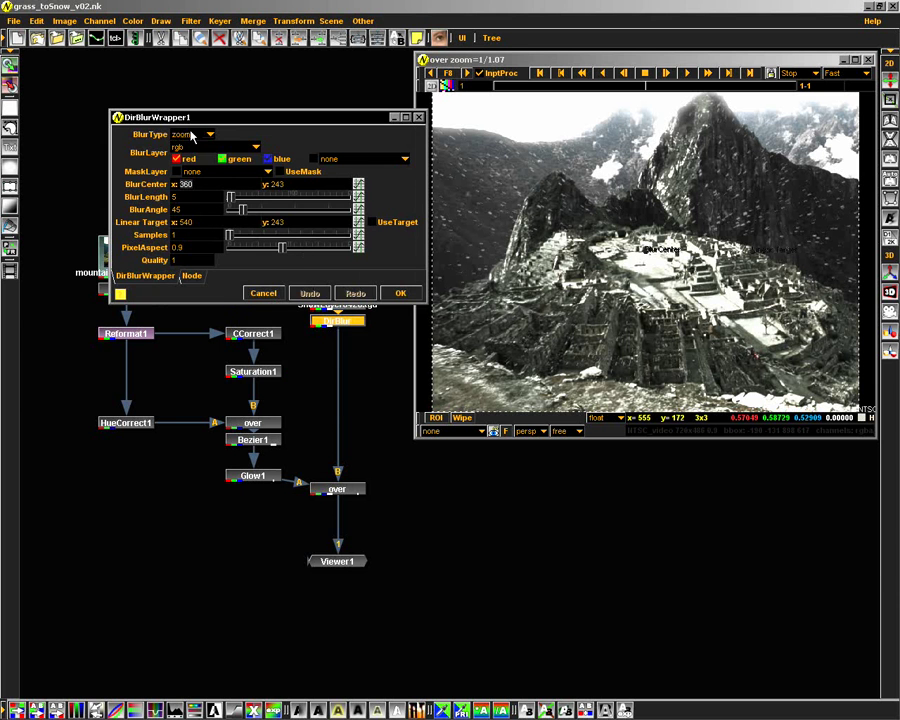
Set the snow layer's directional blur to the linear type with a BlurAngle of 0 and accept the settings
left_click_drag(214, 118, 207, 267)
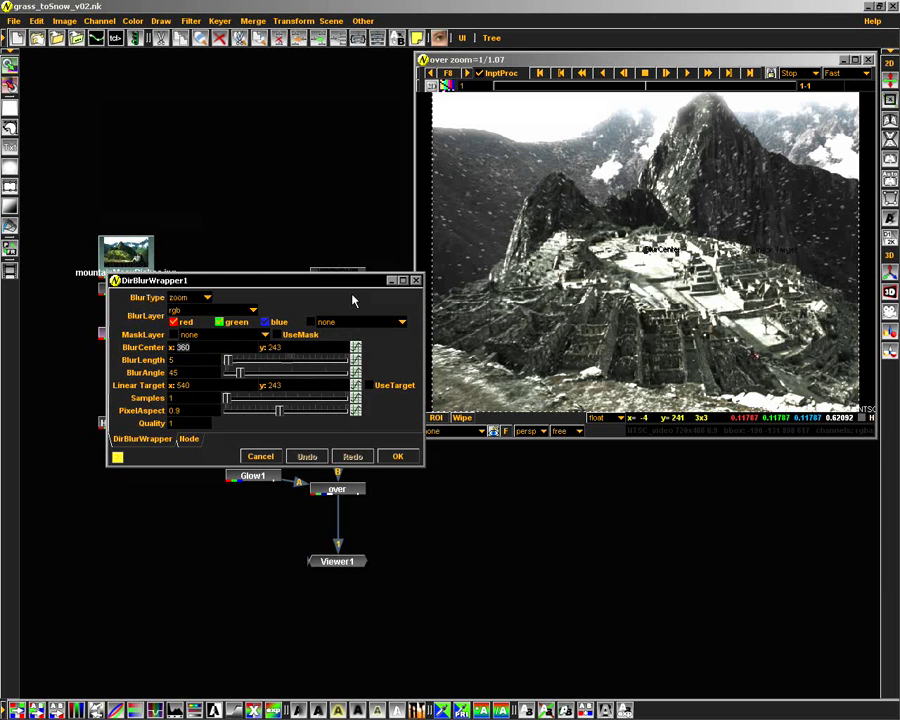
left_click(205, 298)
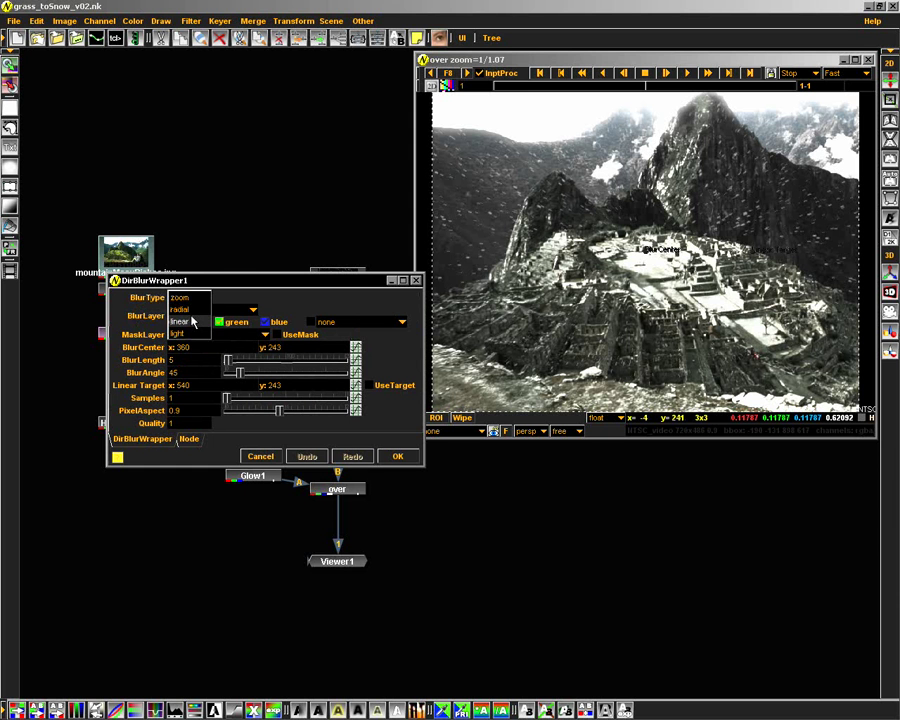
left_click(193, 321)
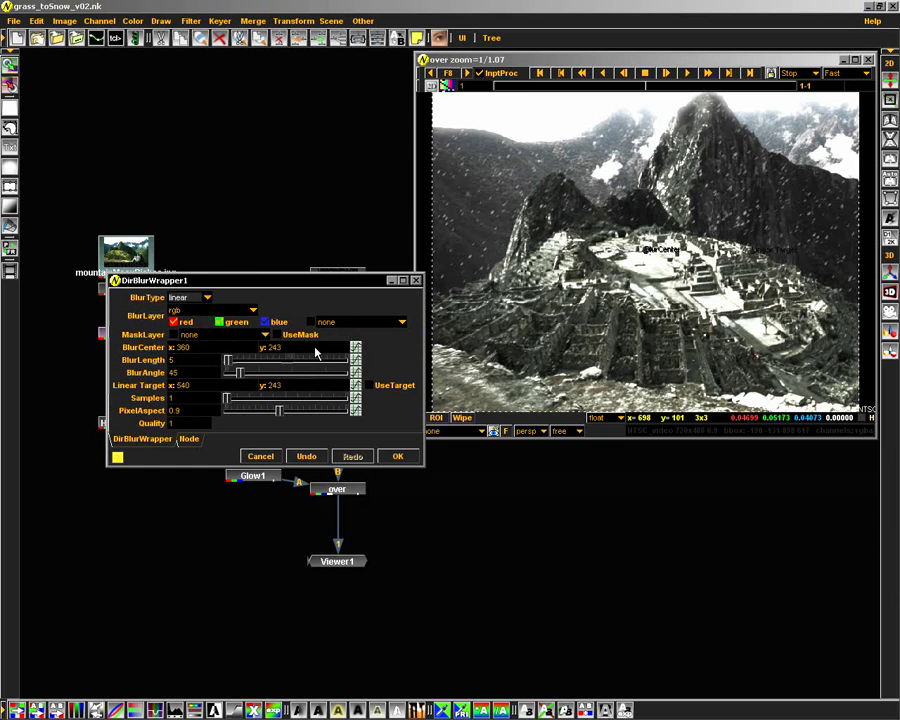
left_click(216, 376)
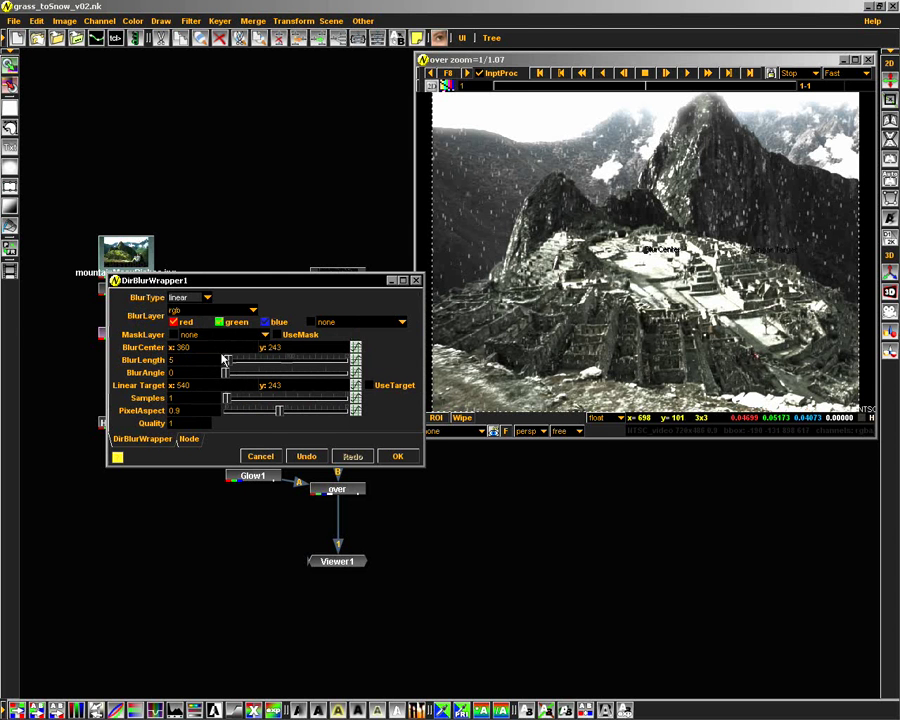
left_click(398, 456)
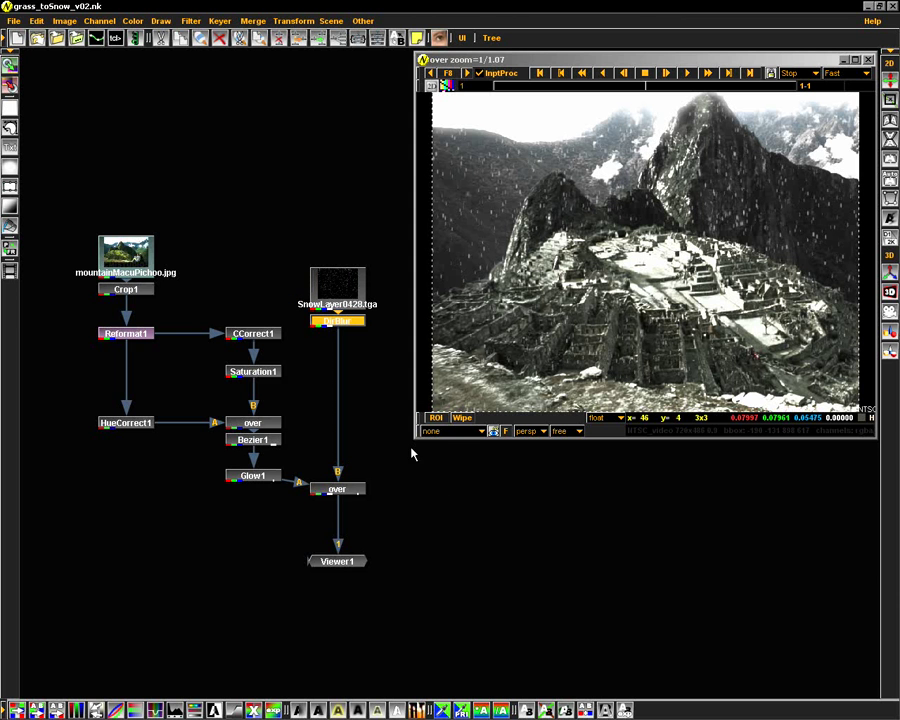
Connect Reformat1 to viewer input 1 and the final over merge to viewer input 2 for a before-and-after comparison
left_click(128, 334)
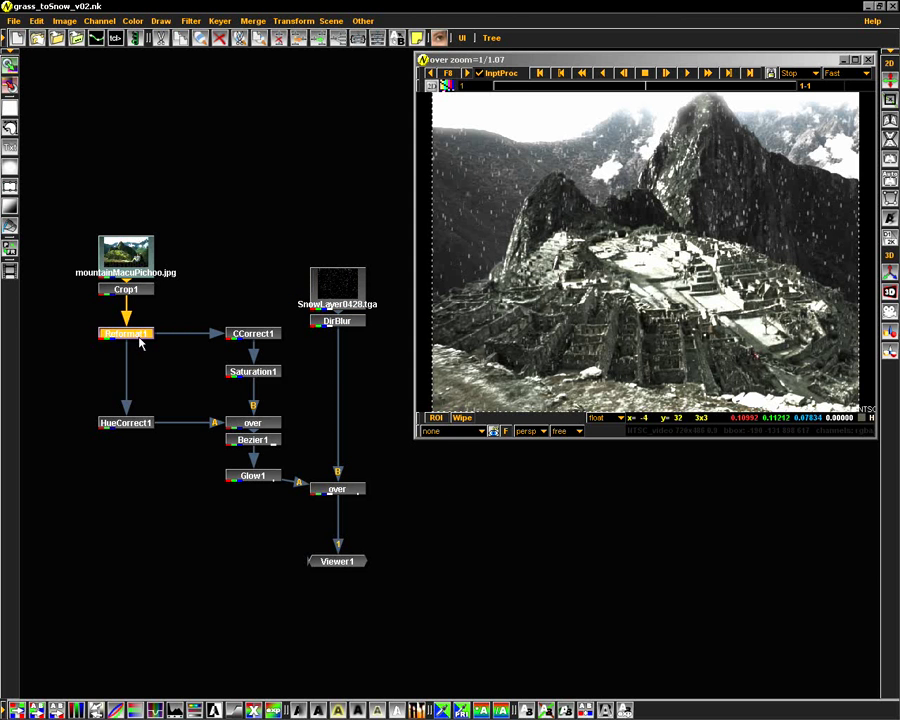
key("1")
left_click(317, 489)
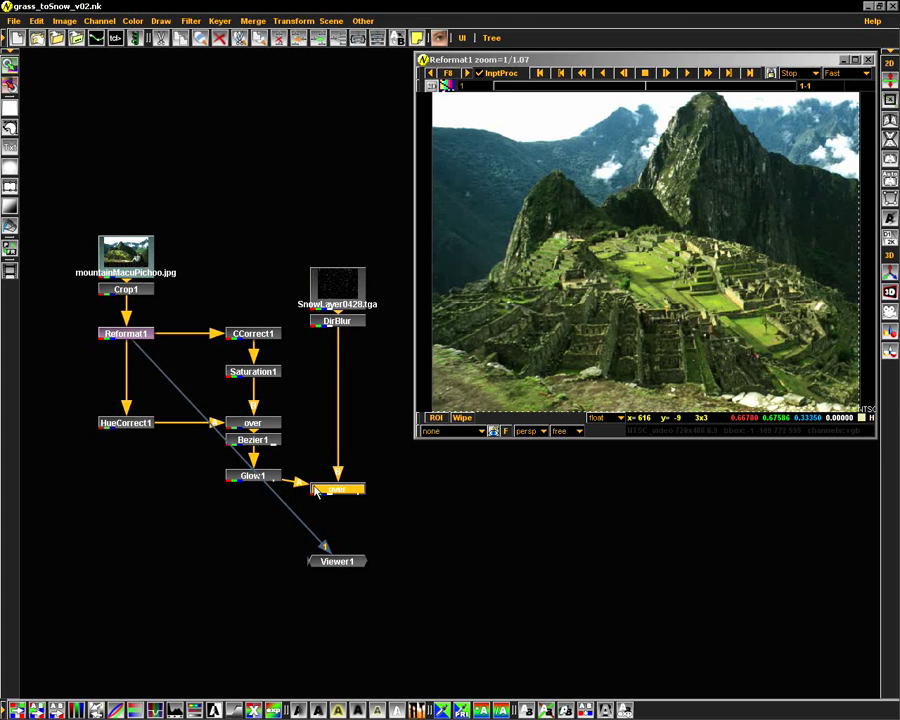
key("2")
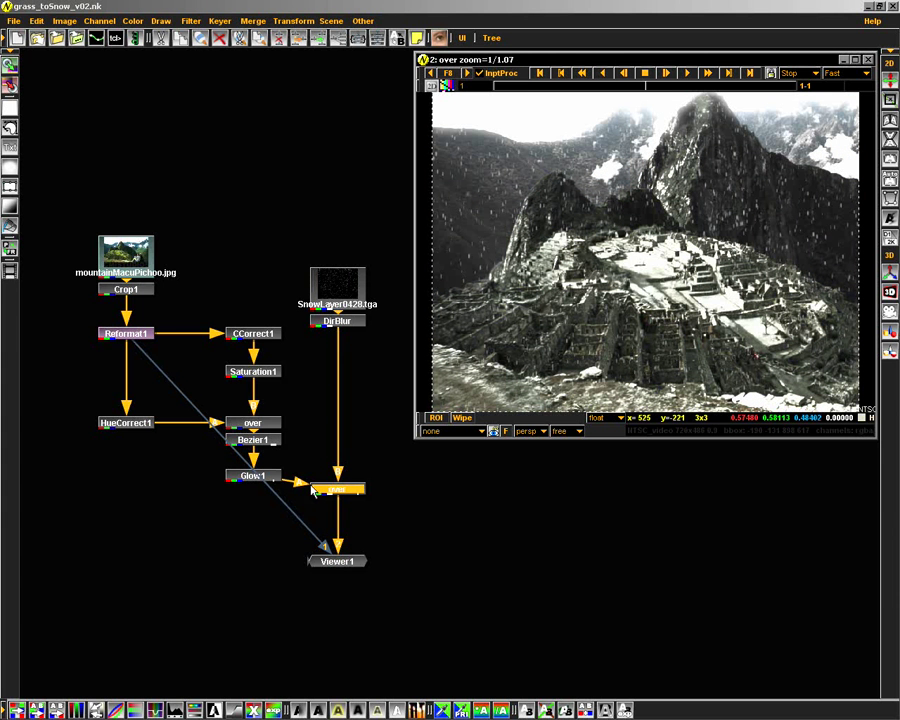